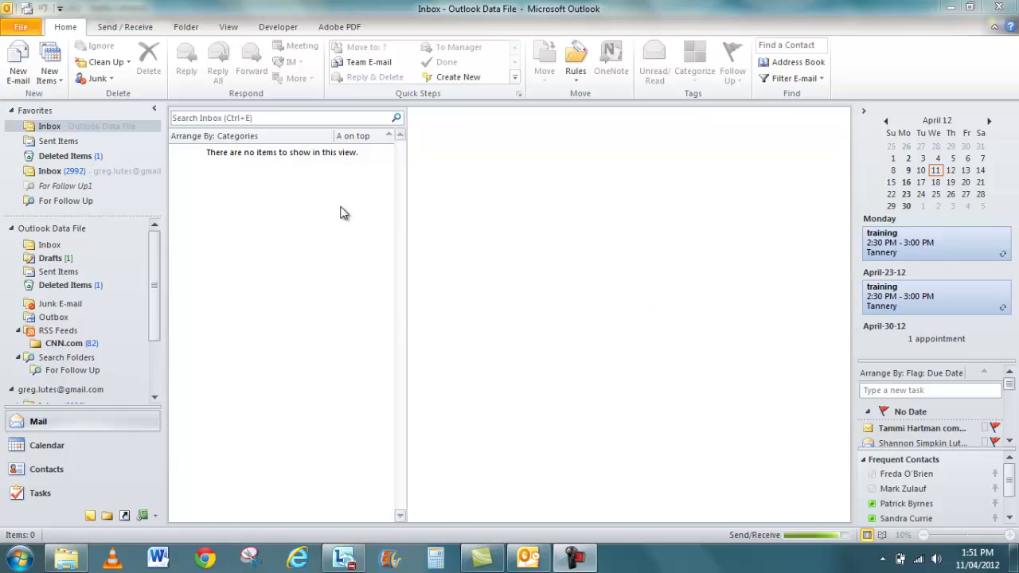
Review the ribbon commands for sending and receiving, folders, views, developer tools and Adobe PDF
left_click(134, 27)
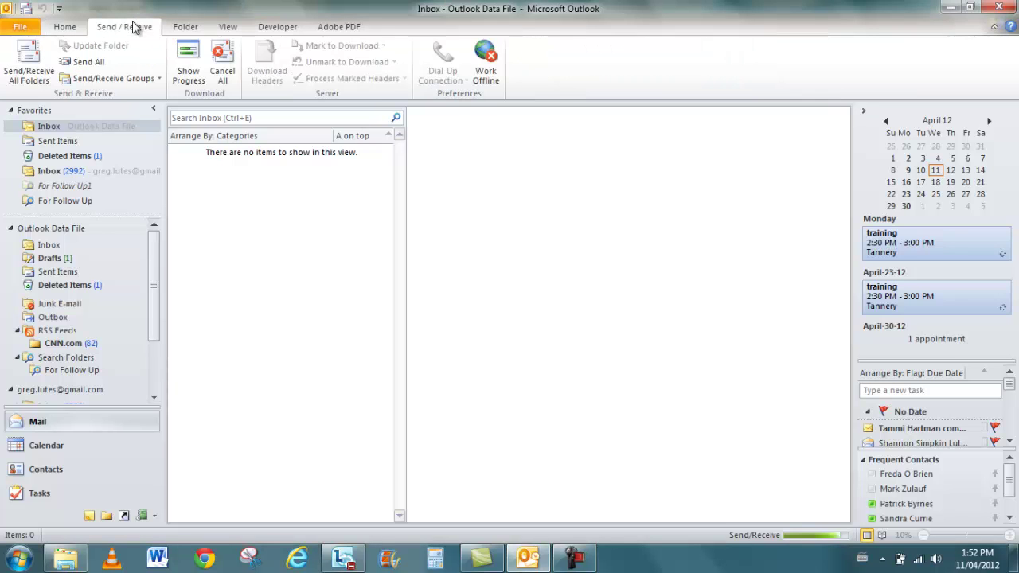
left_click(171, 27)
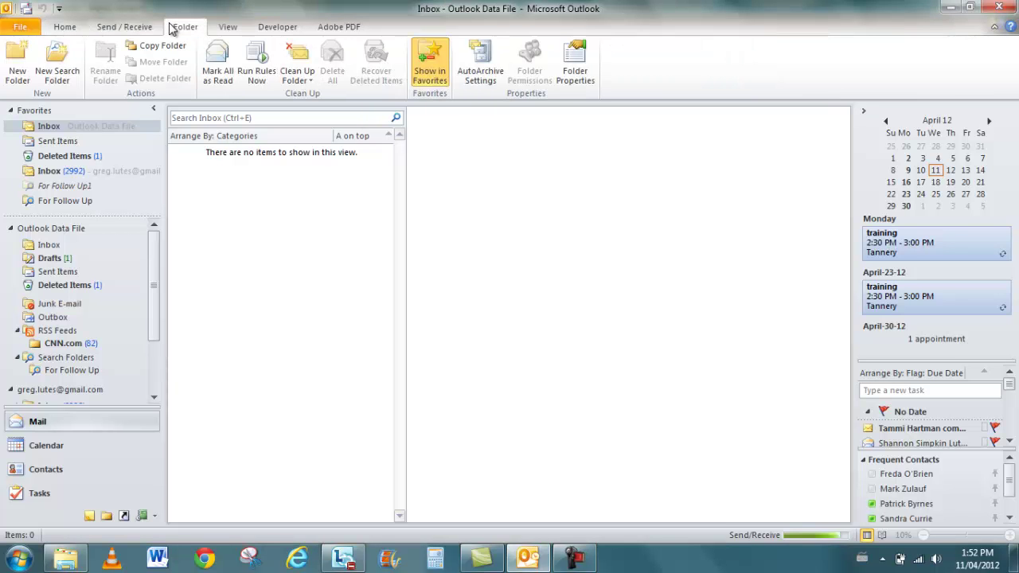
left_click(230, 28)
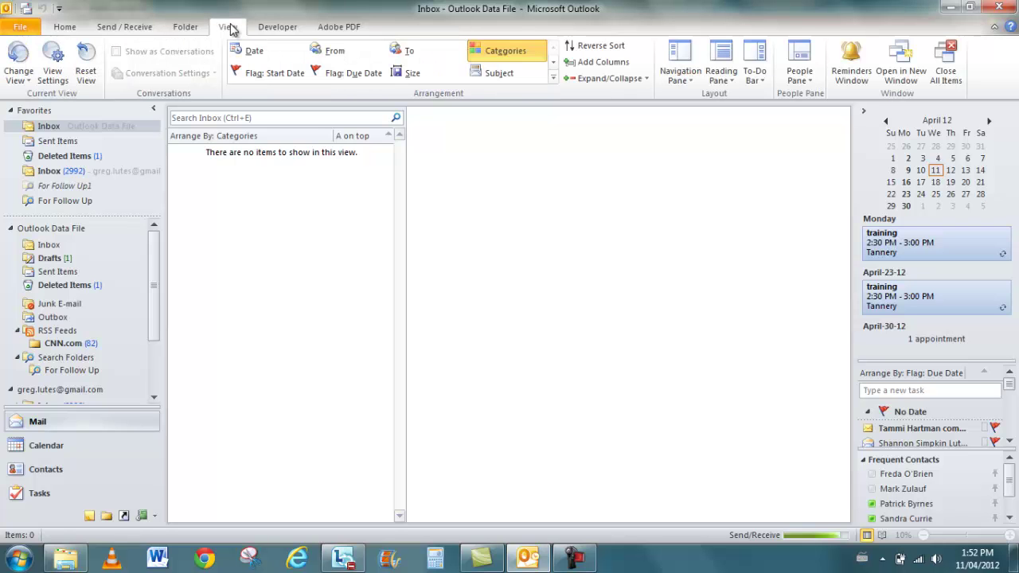
left_click(274, 28)
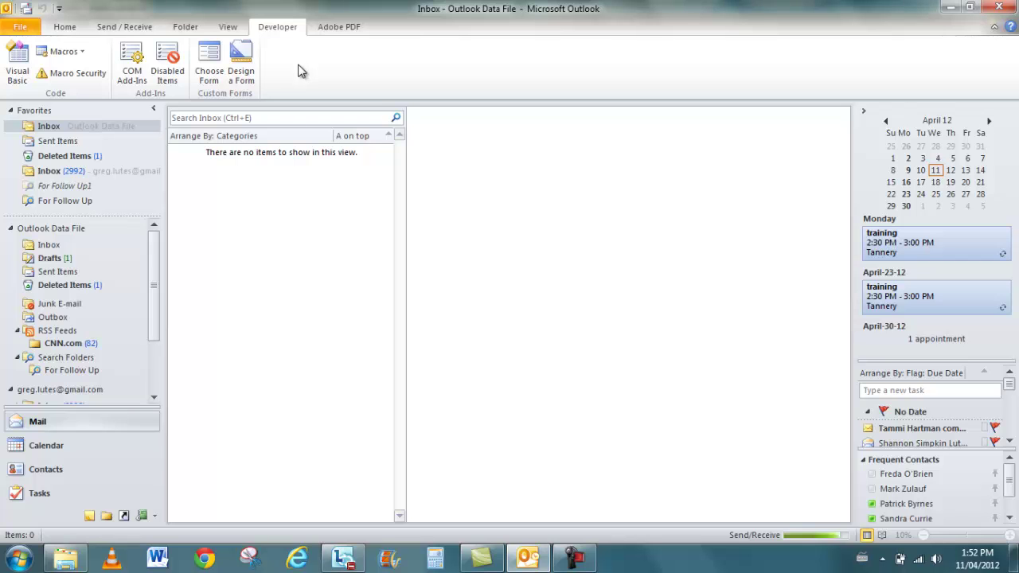
left_click(334, 27)
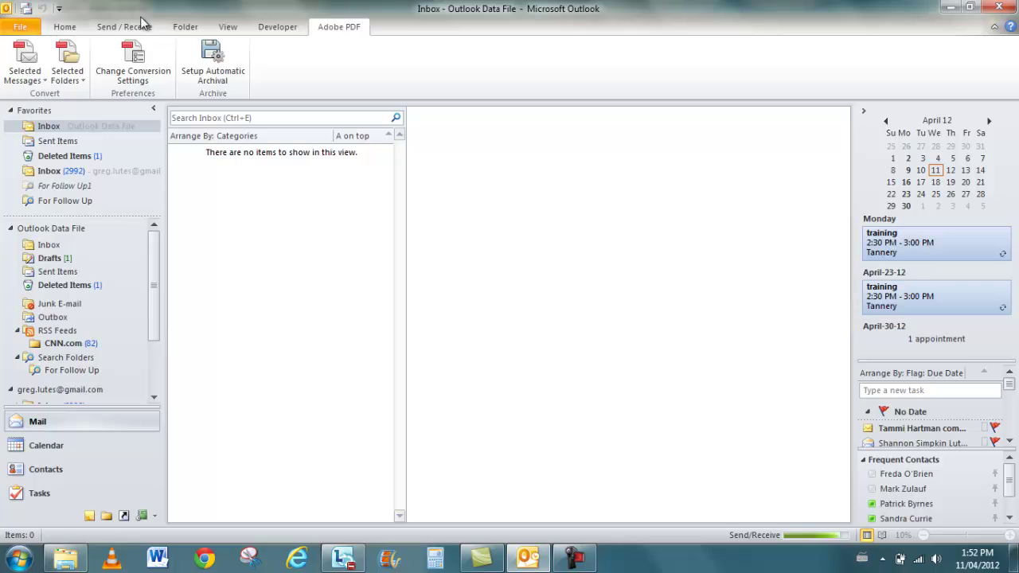
Review the account information with its mailbox cleanup tools, plus the file opening, printing and help pages
left_click(22, 27)
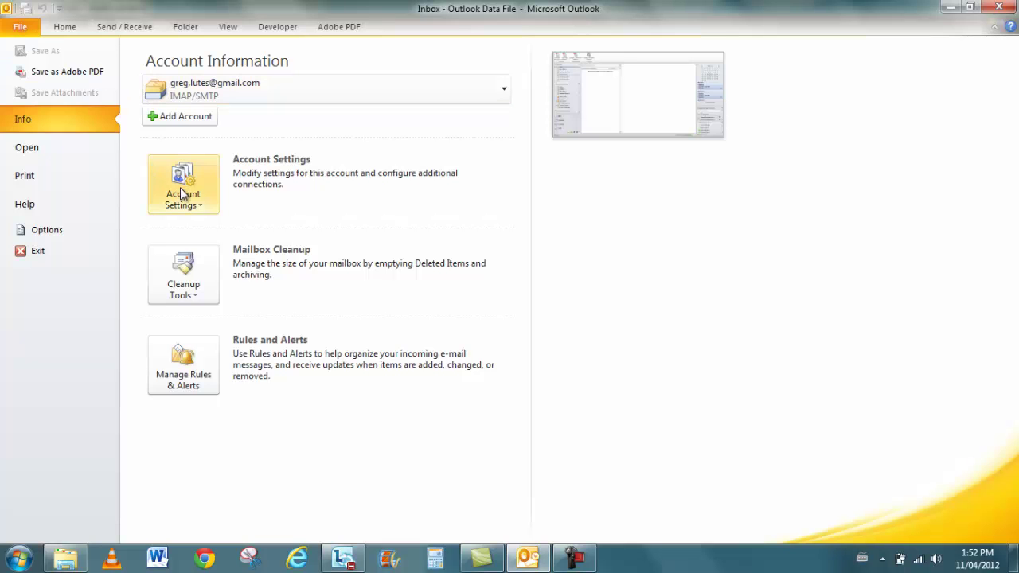
left_click(198, 295)
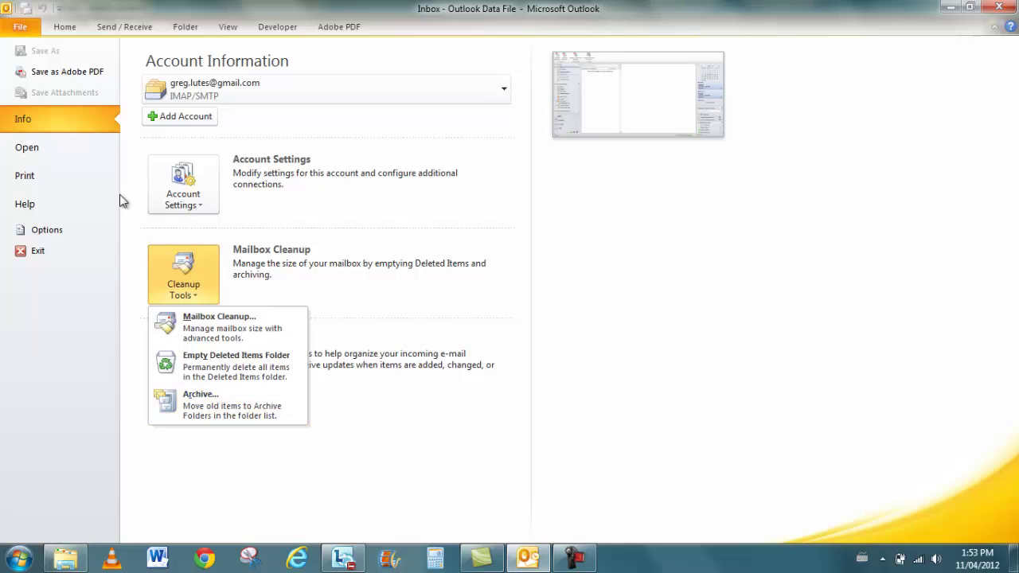
left_click(44, 149)
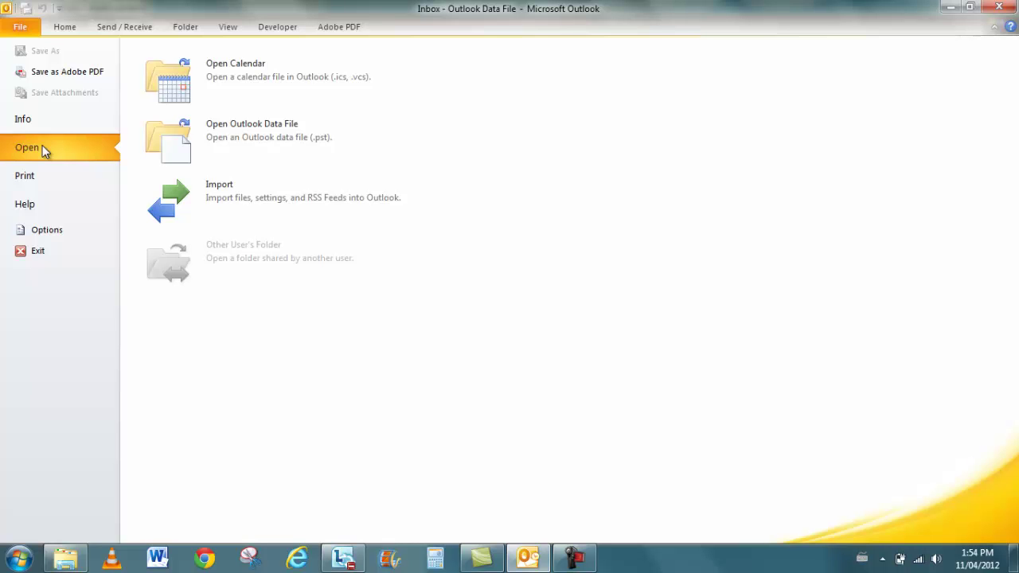
left_click(42, 182)
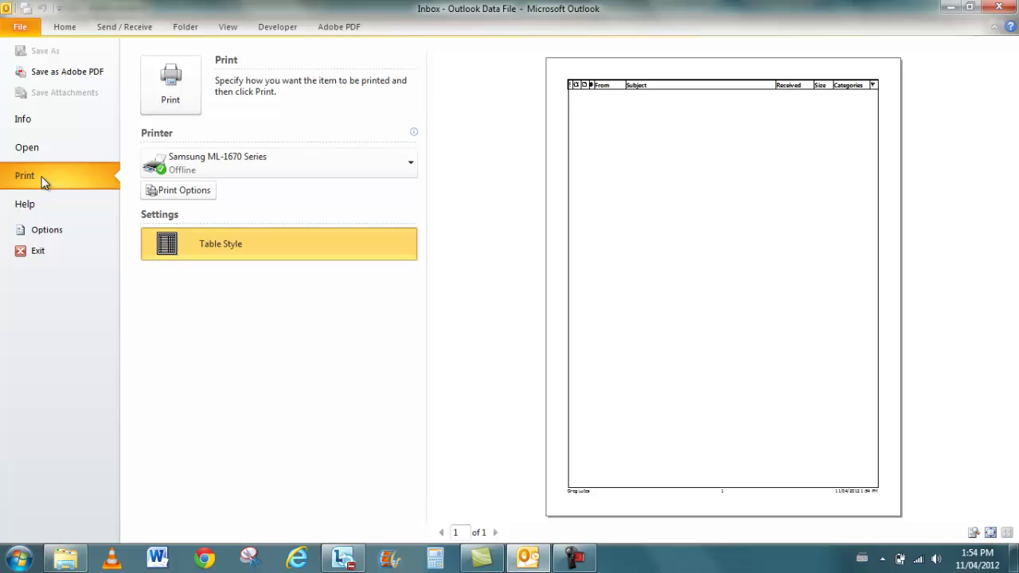
left_click(40, 206)
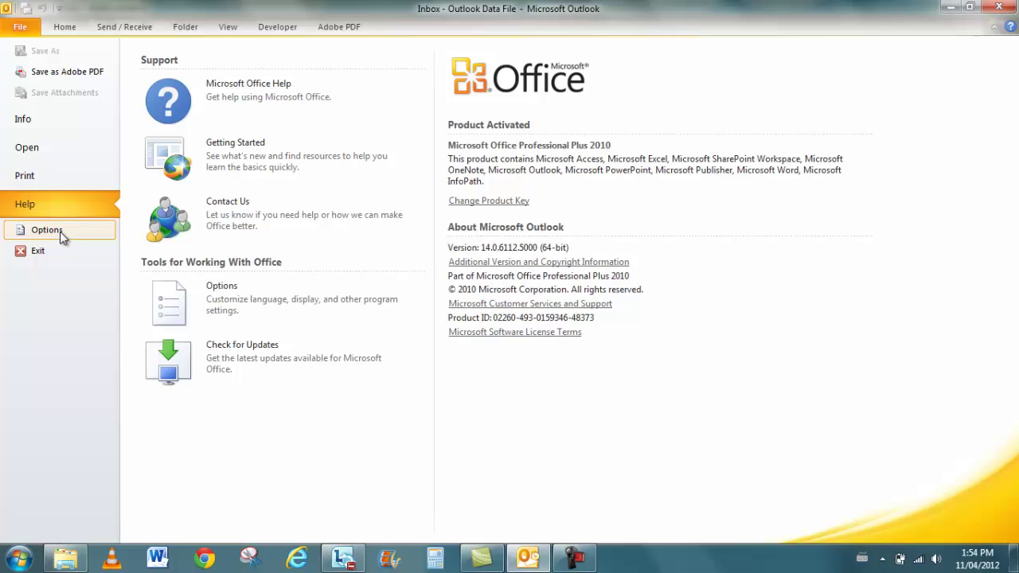
Open the e-mail signature settings in the Outlook mail options and view the Formal and TEMP signatures
left_click(60, 231)
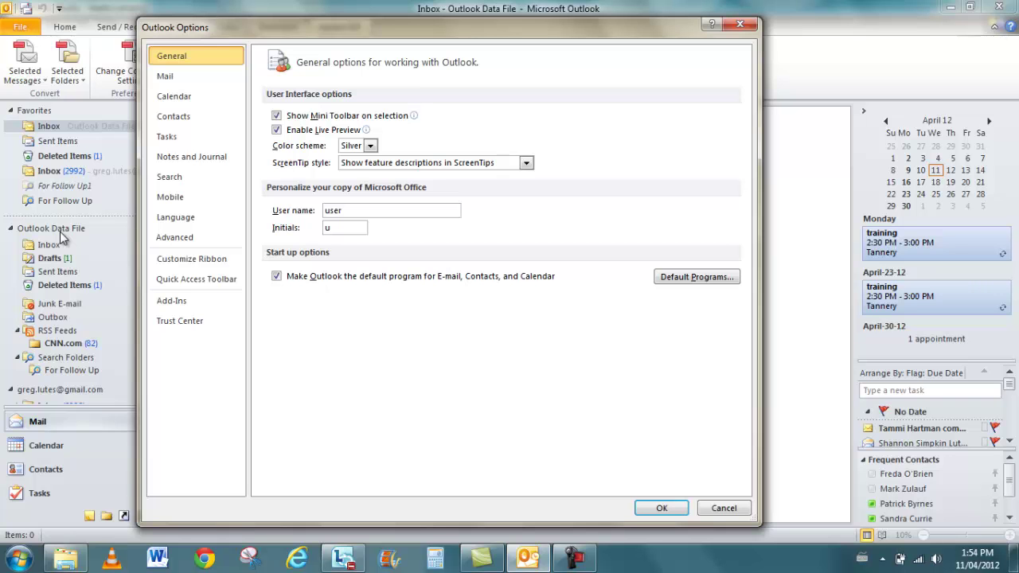
left_click(191, 76)
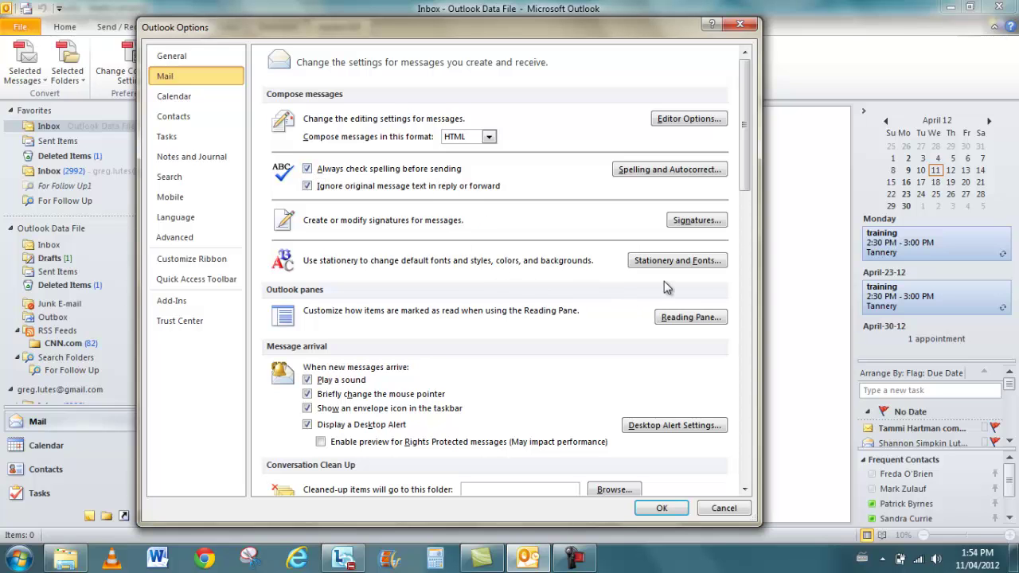
left_click(695, 223)
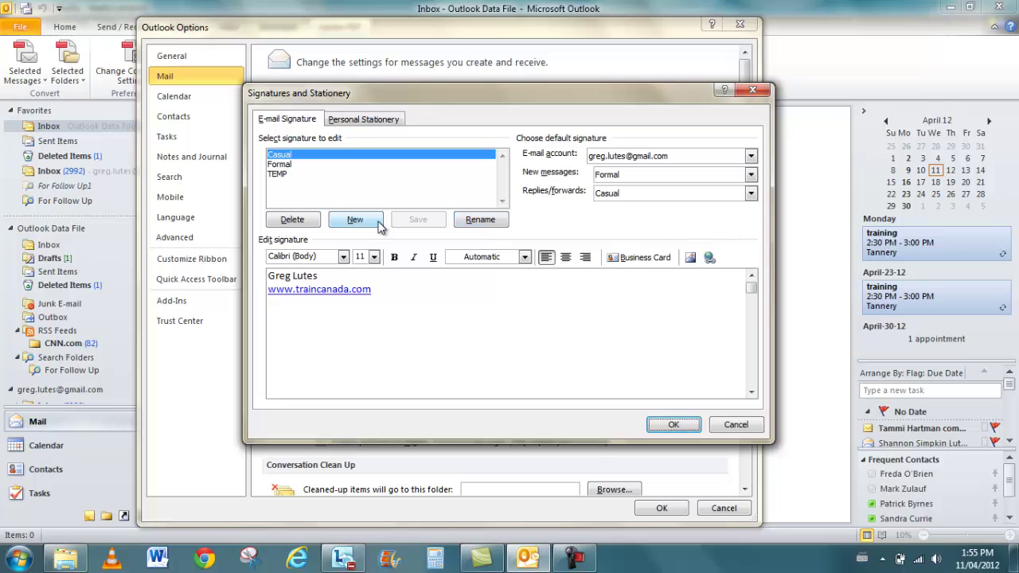
left_click(278, 165)
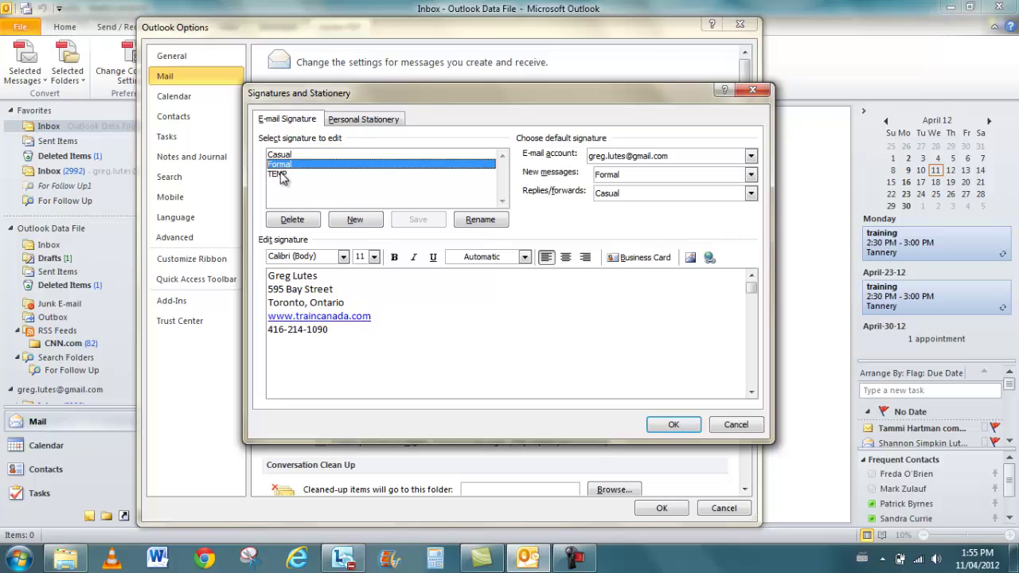
left_click(280, 174)
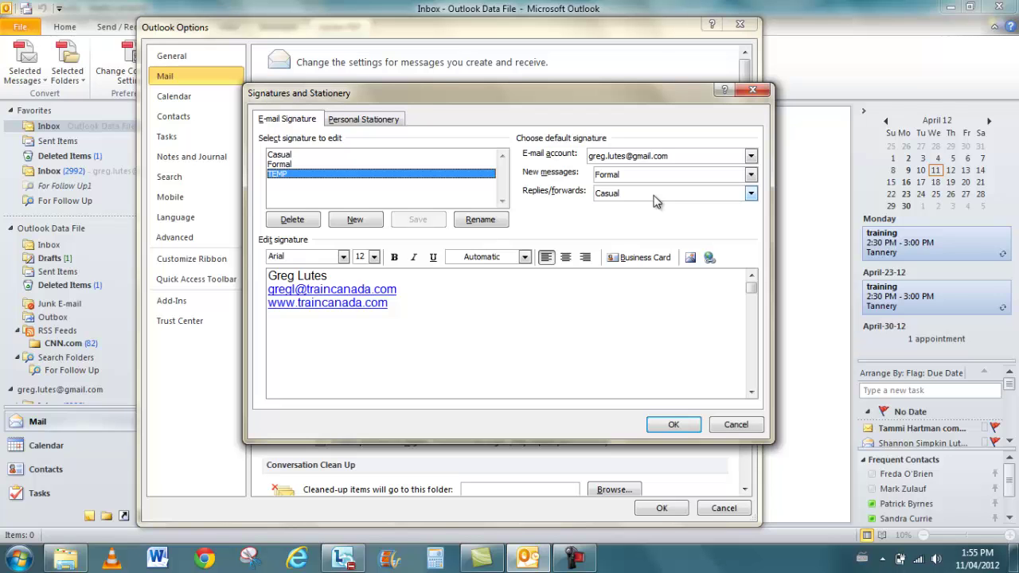
Preview the Blends, Blueprint, Breeze and Cascade themes for personal stationery, and close the signature and stationery settings without saving
left_click(367, 120)
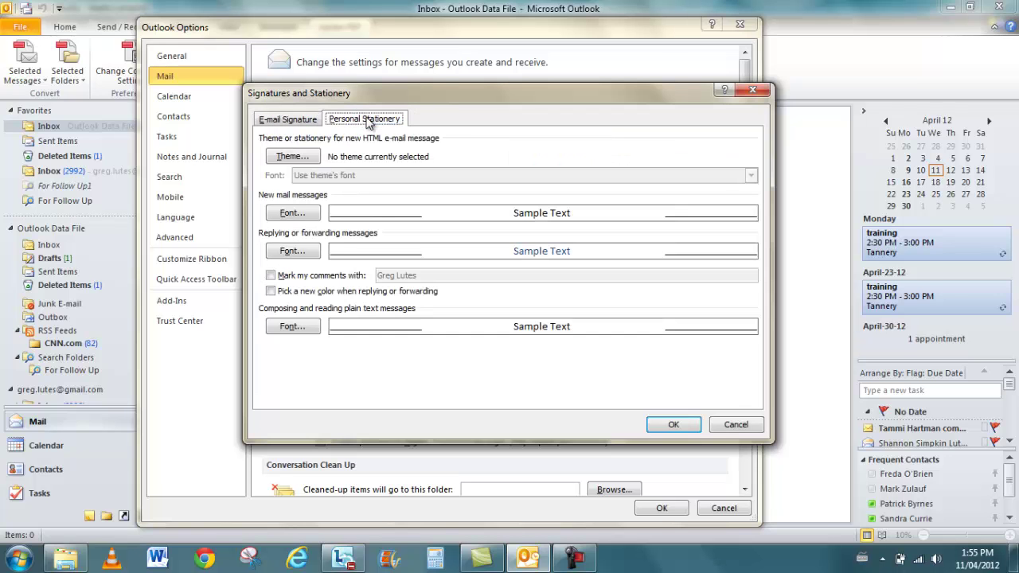
left_click(311, 156)
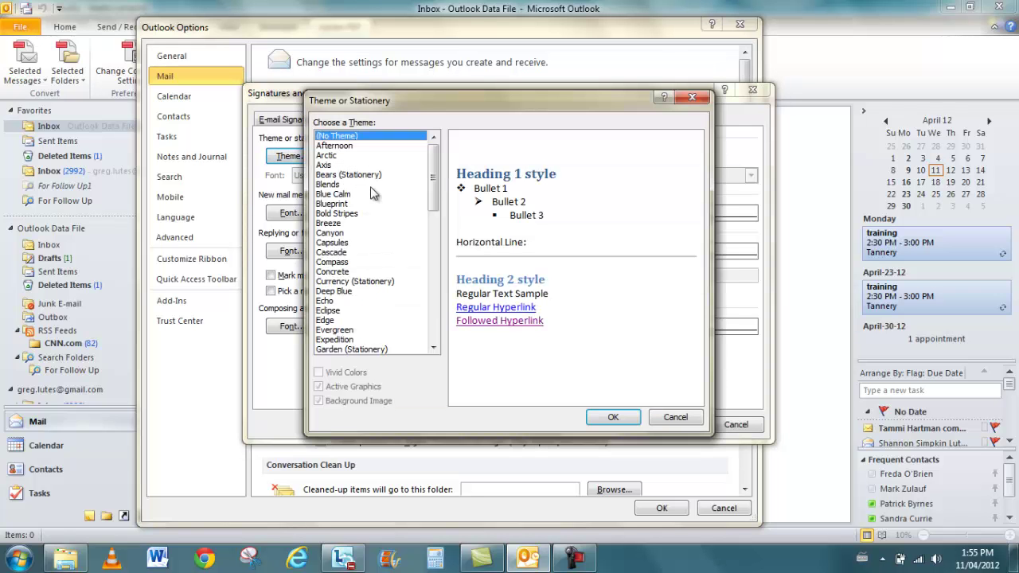
left_click(371, 185)
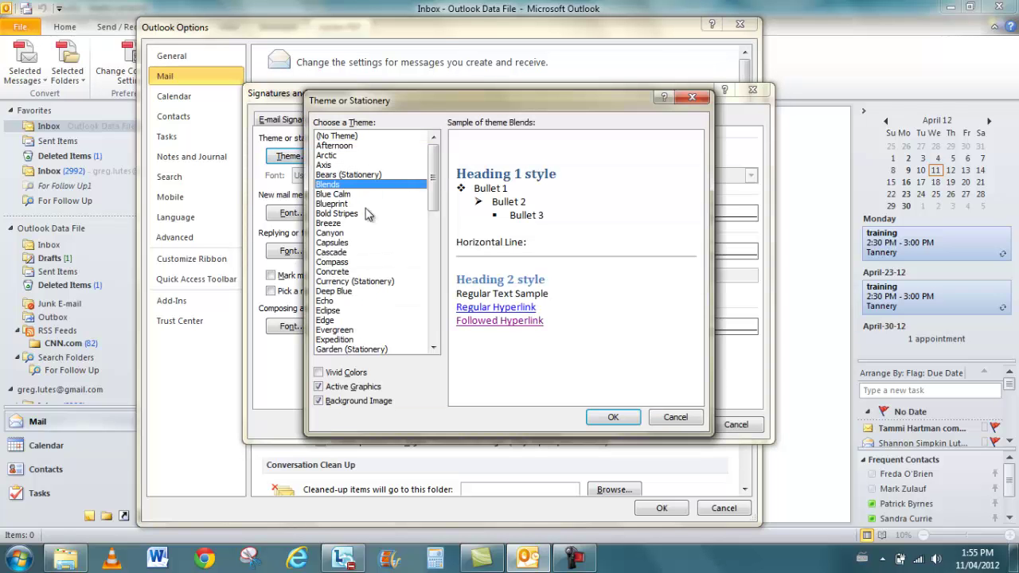
left_click(355, 204)
left_click(342, 223)
left_click(336, 253)
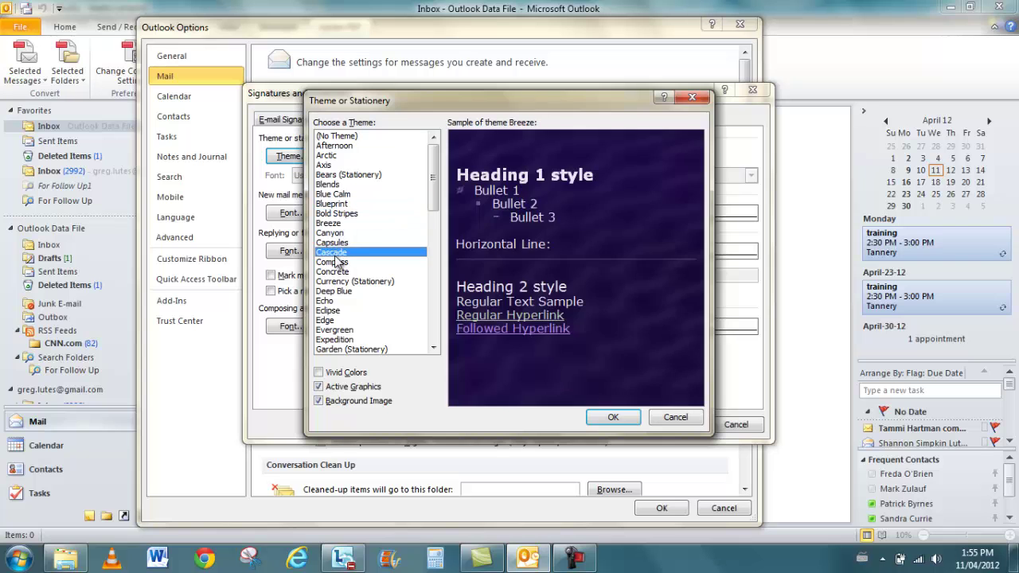
left_click(676, 418)
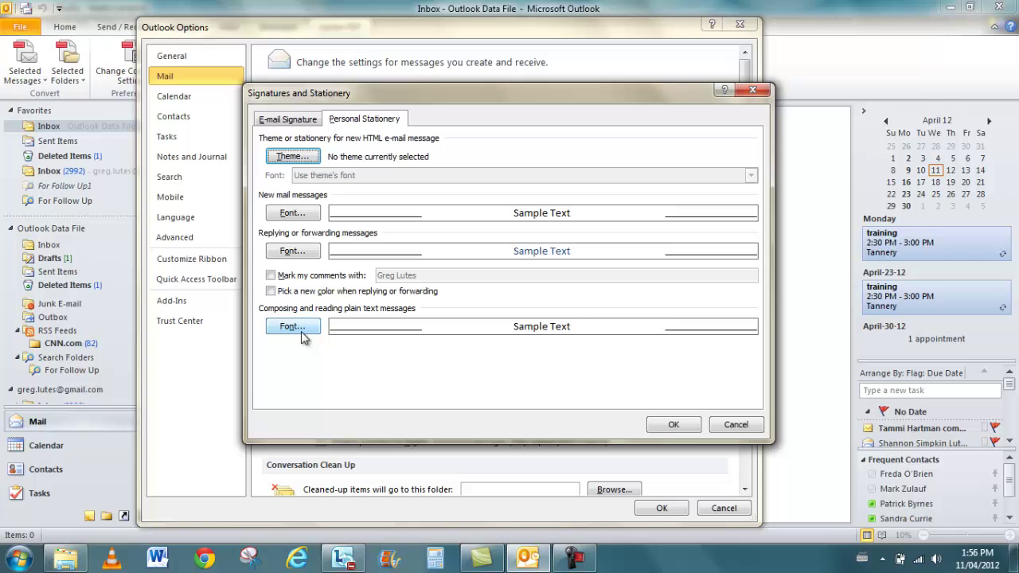
left_click(735, 426)
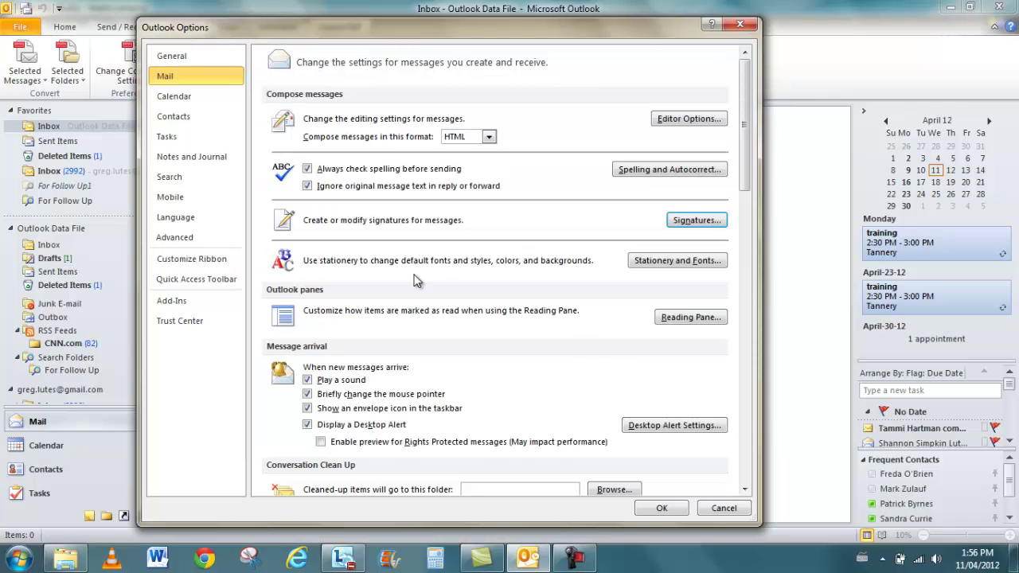
Examine the calendar options from work time through display and time zones to resource scheduling
left_click(176, 97)
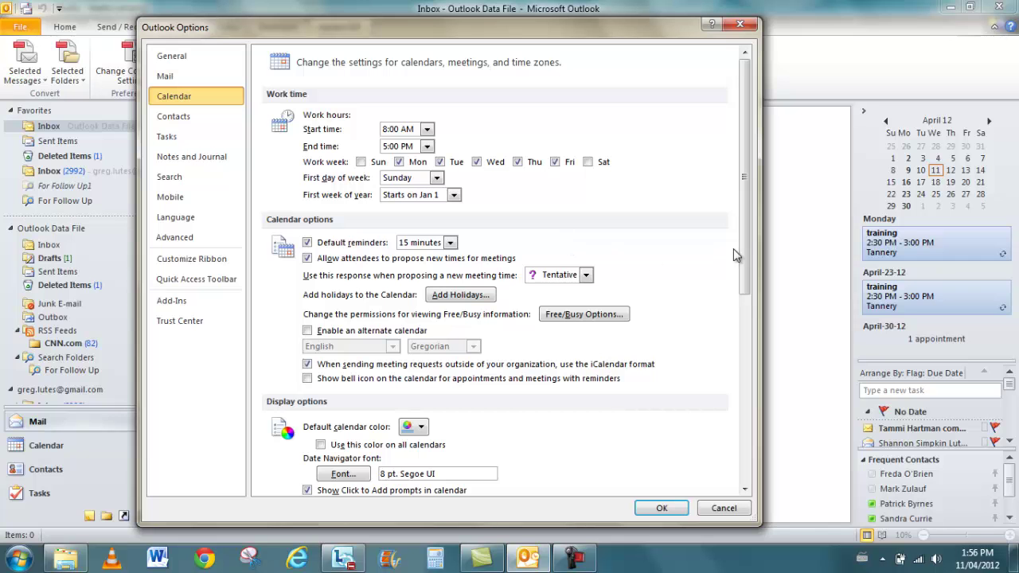
left_click_drag(745, 241, 762, 371)
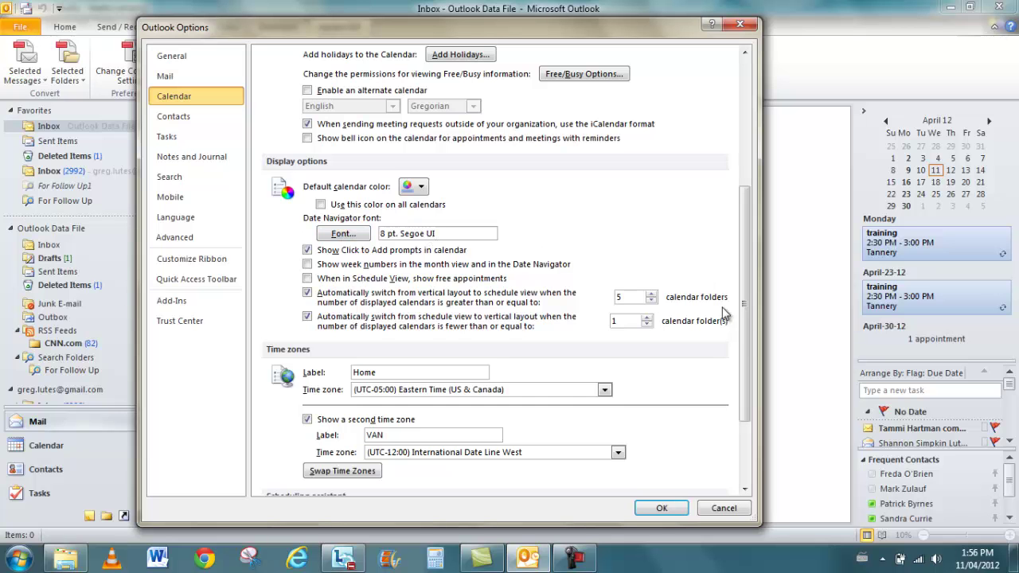
left_click_drag(746, 335, 753, 412)
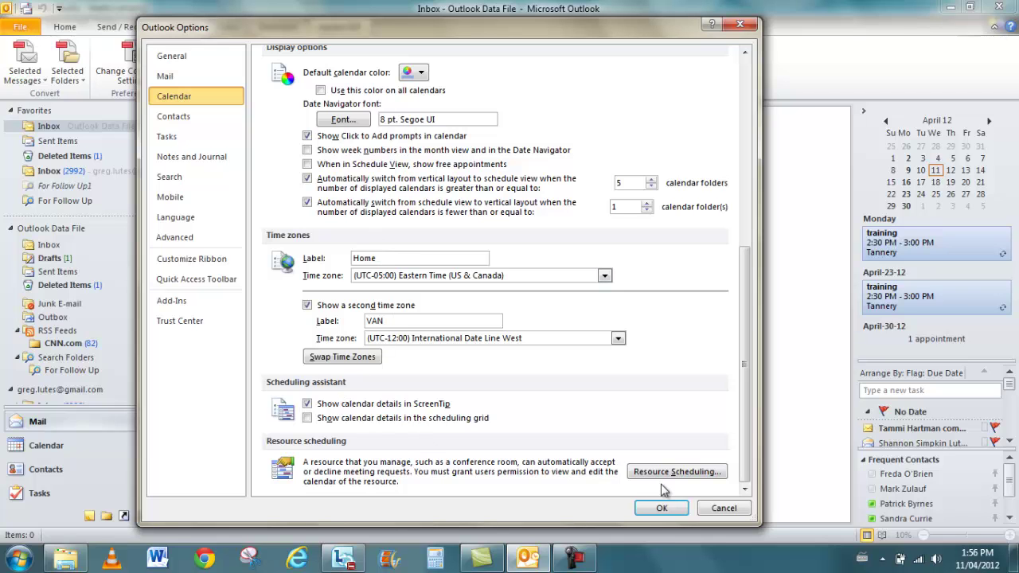
Examine the Outlook options for contacts, tasks, notes and journal, search, mobile and language
left_click(173, 119)
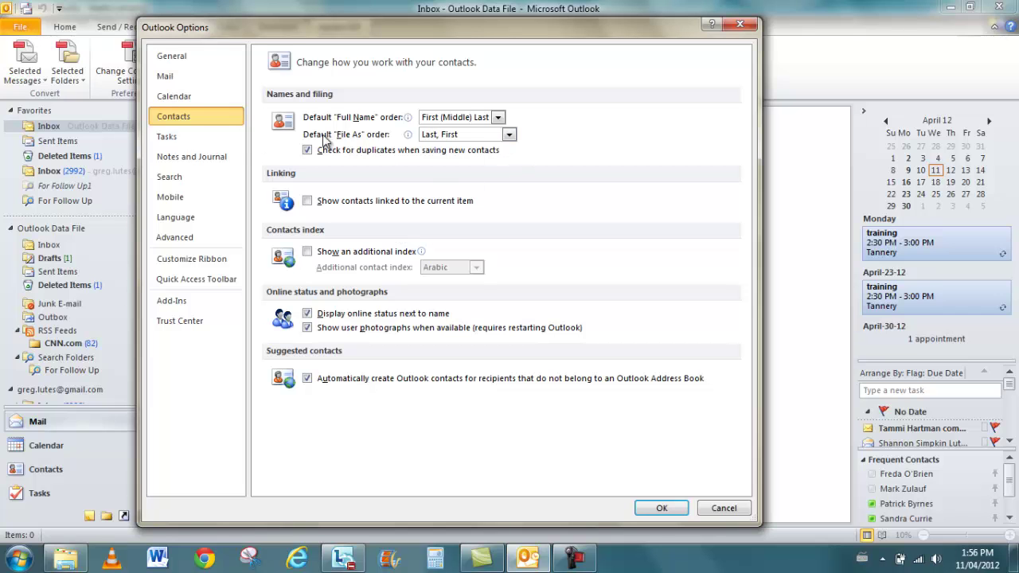
left_click(174, 138)
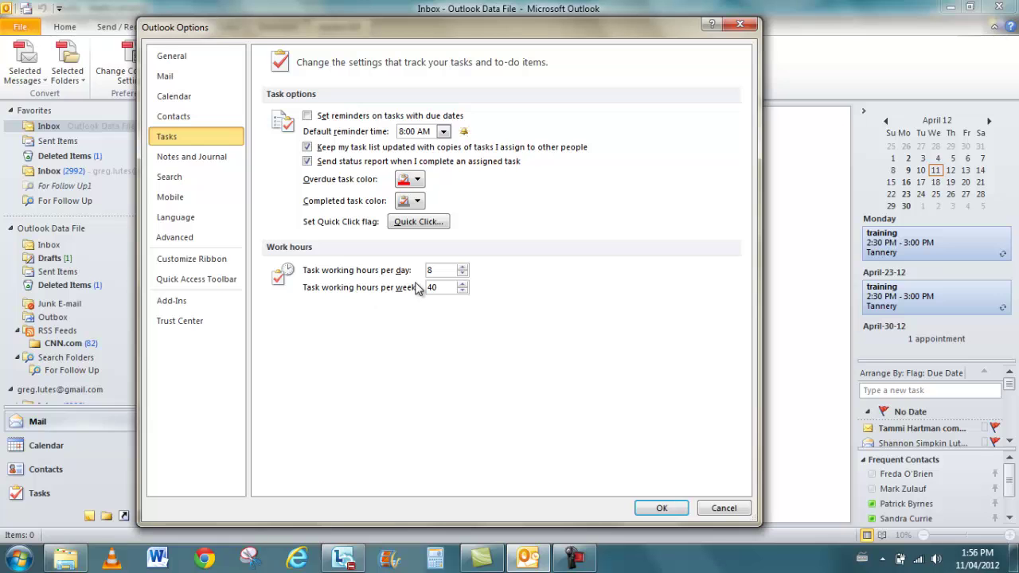
left_click(189, 161)
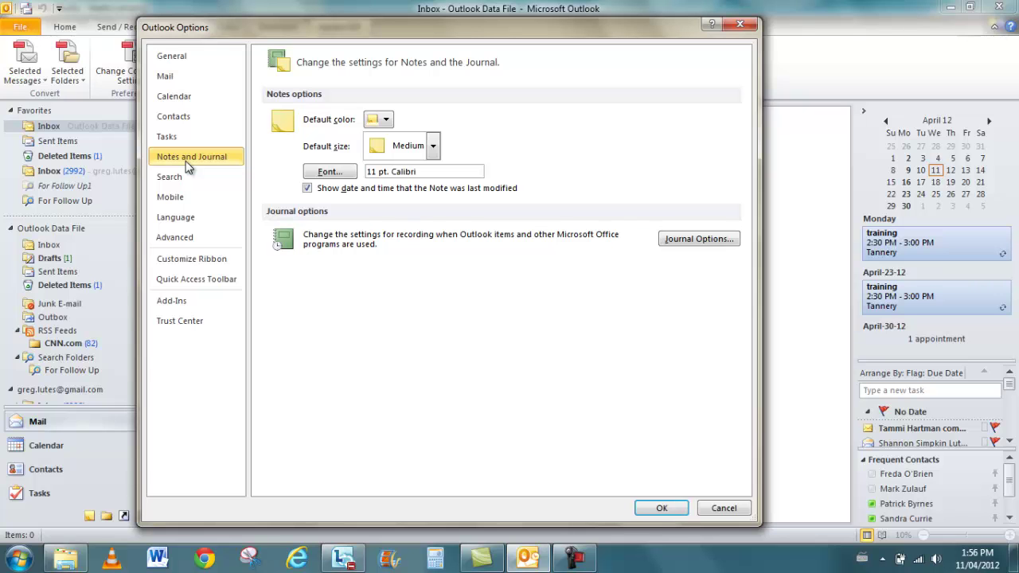
left_click(180, 179)
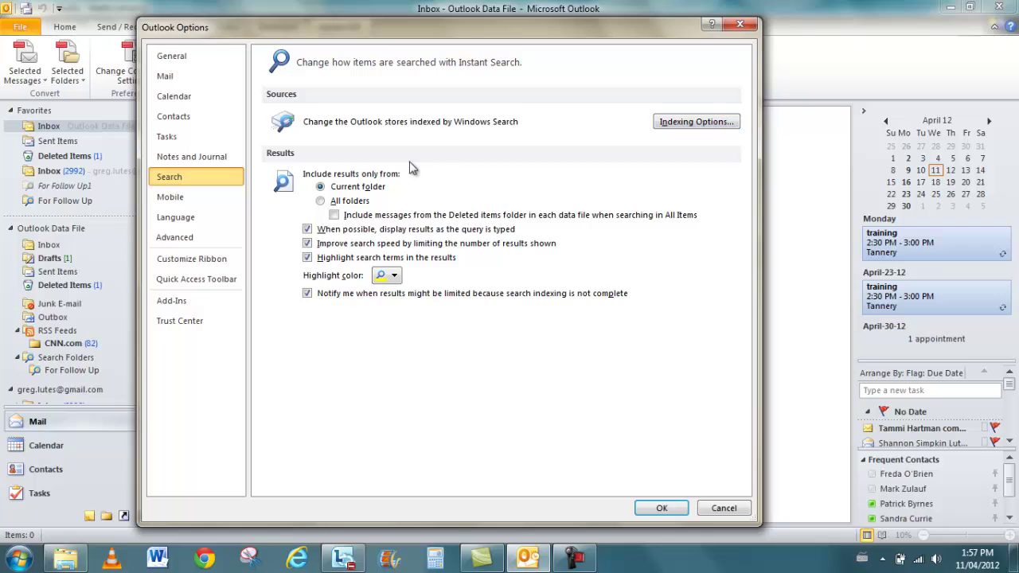
left_click(182, 199)
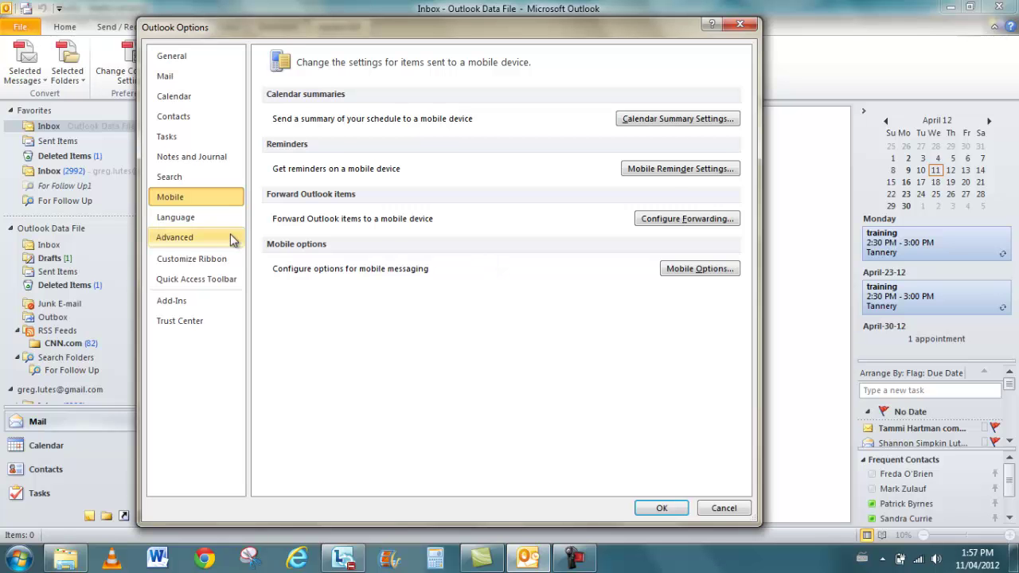
left_click(177, 217)
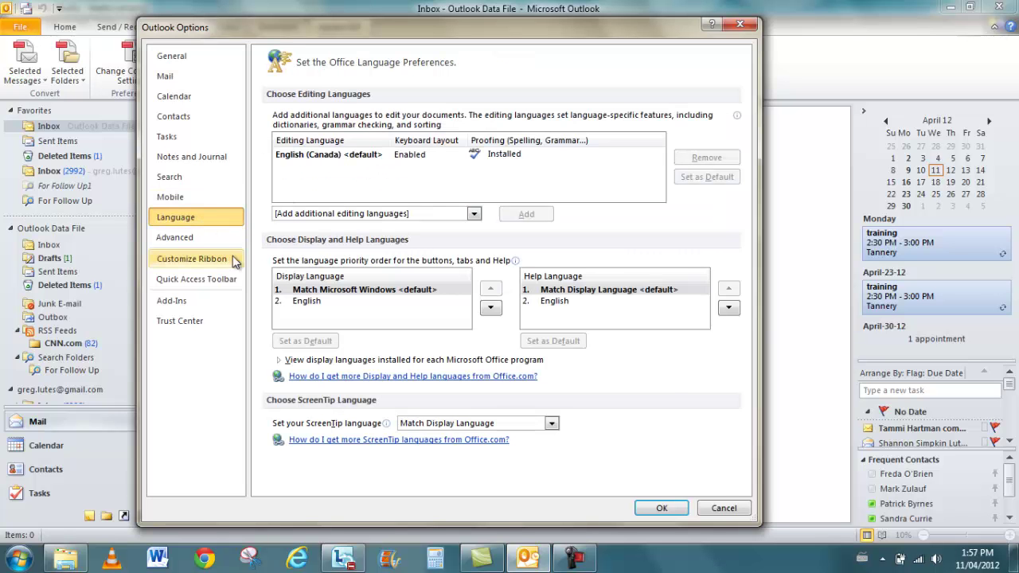
Examine the advanced options and browse the available startup folders, including the Outlook Data File, and cancel the folder selection
left_click(172, 237)
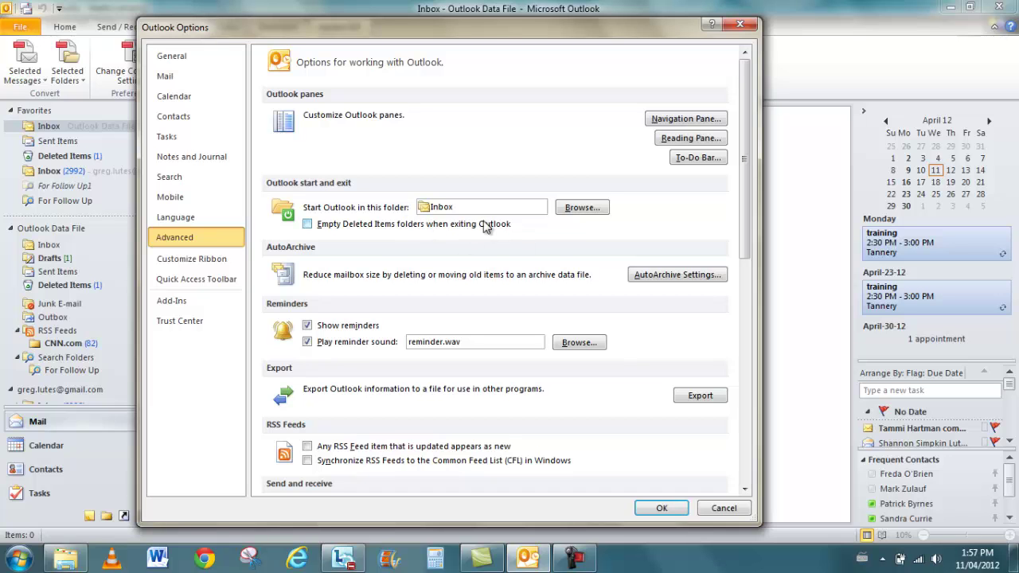
left_click(589, 208)
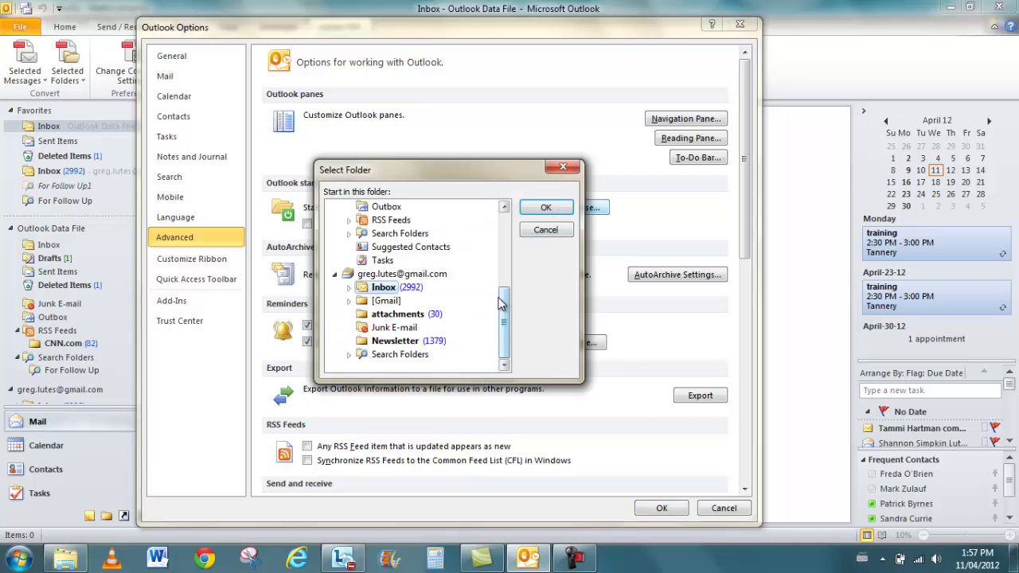
left_click(413, 275)
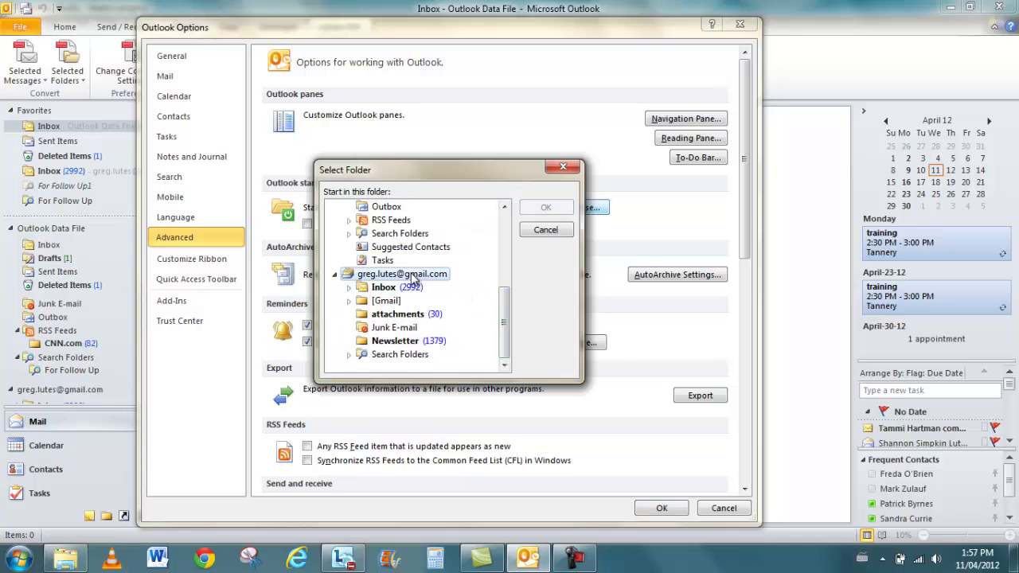
left_click_drag(505, 307, 506, 231)
left_click(409, 227)
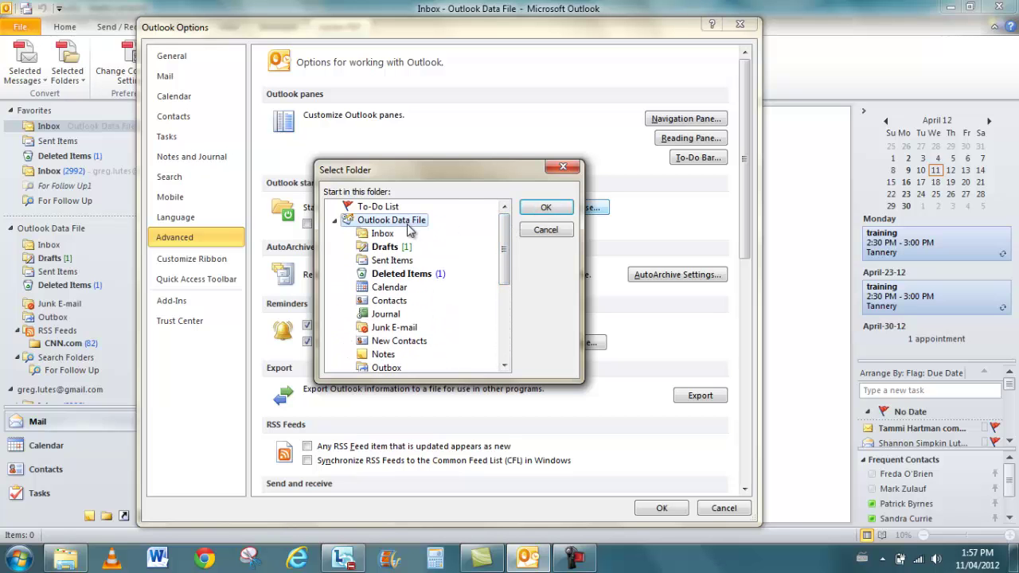
left_click(546, 230)
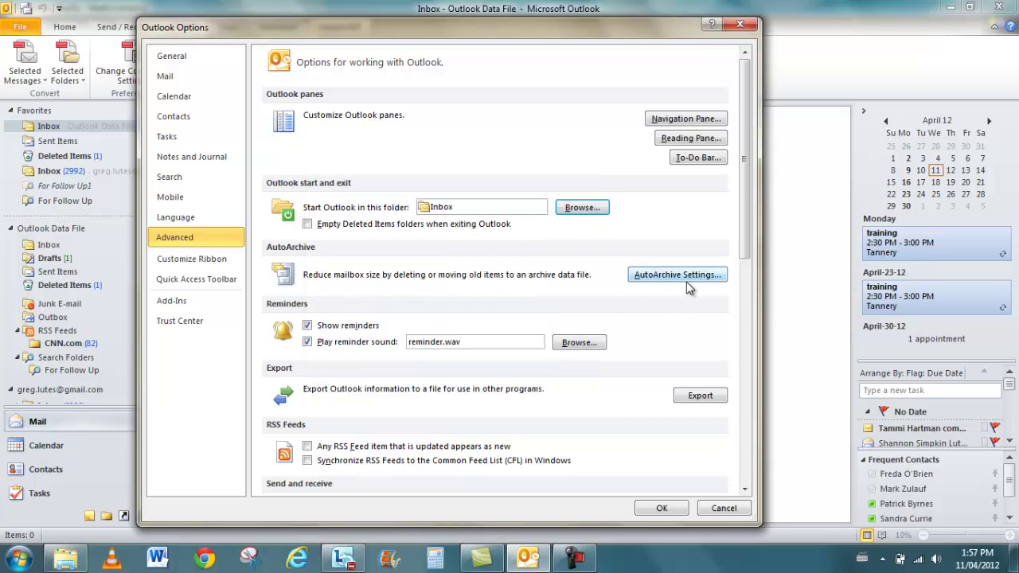
Examine the remaining advanced options, the ribbon and Quick Access Toolbar customization, add-ins and Trust Center pages, and close the options without saving
left_click_drag(751, 235, 747, 387)
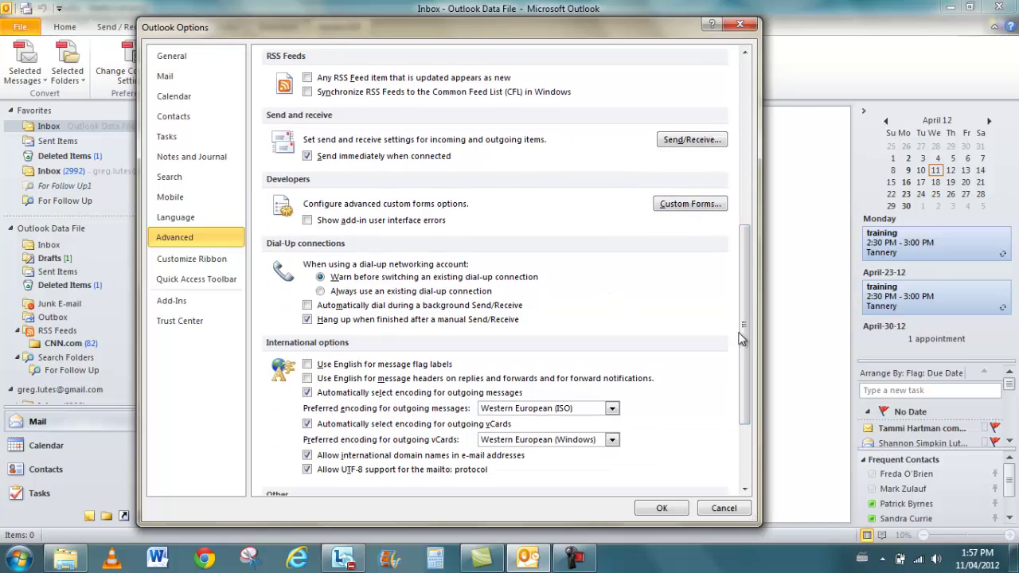
left_click_drag(747, 348, 758, 422)
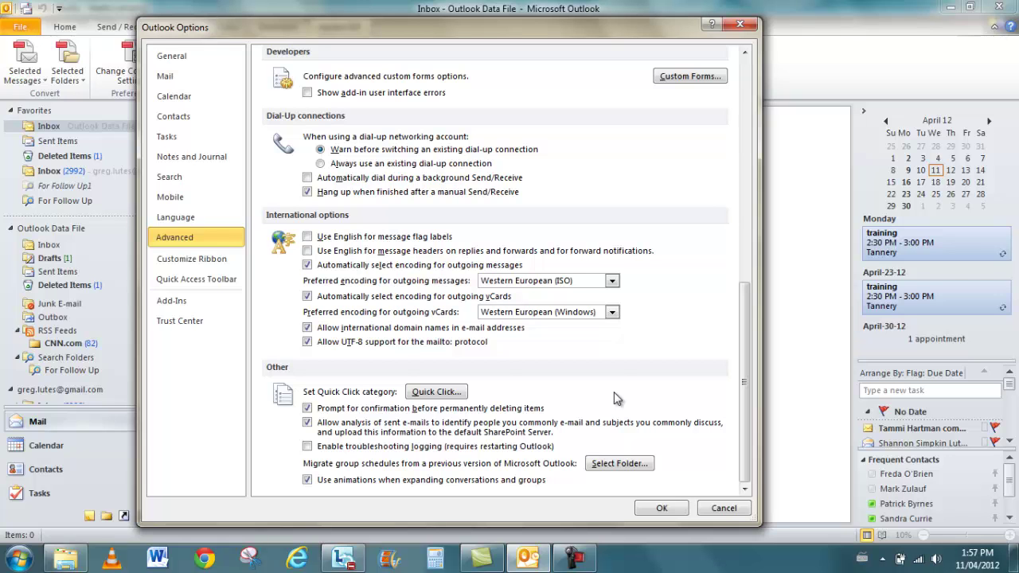
left_click(196, 261)
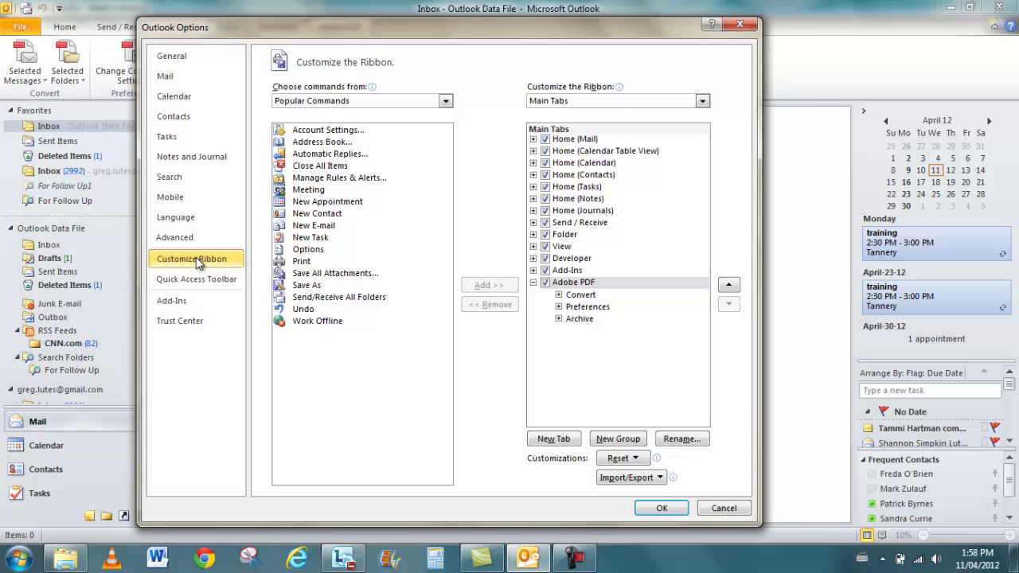
left_click(192, 280)
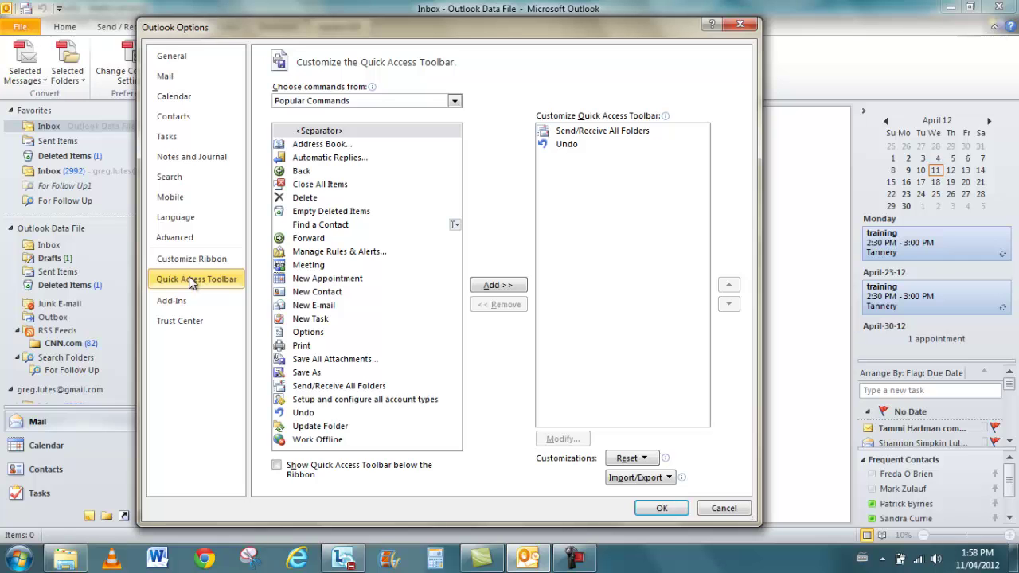
left_click(187, 303)
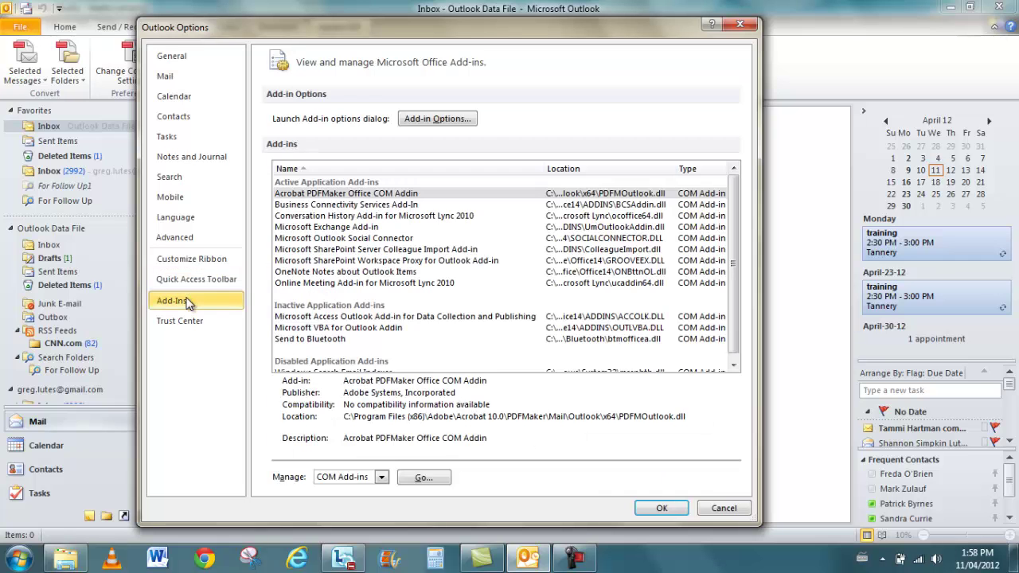
left_click(191, 322)
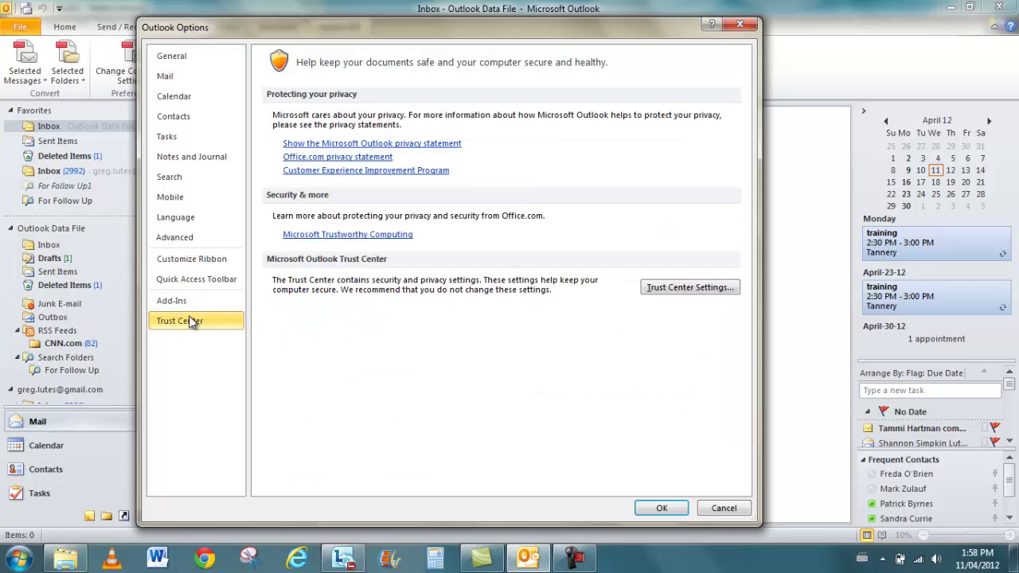
left_click(726, 509)
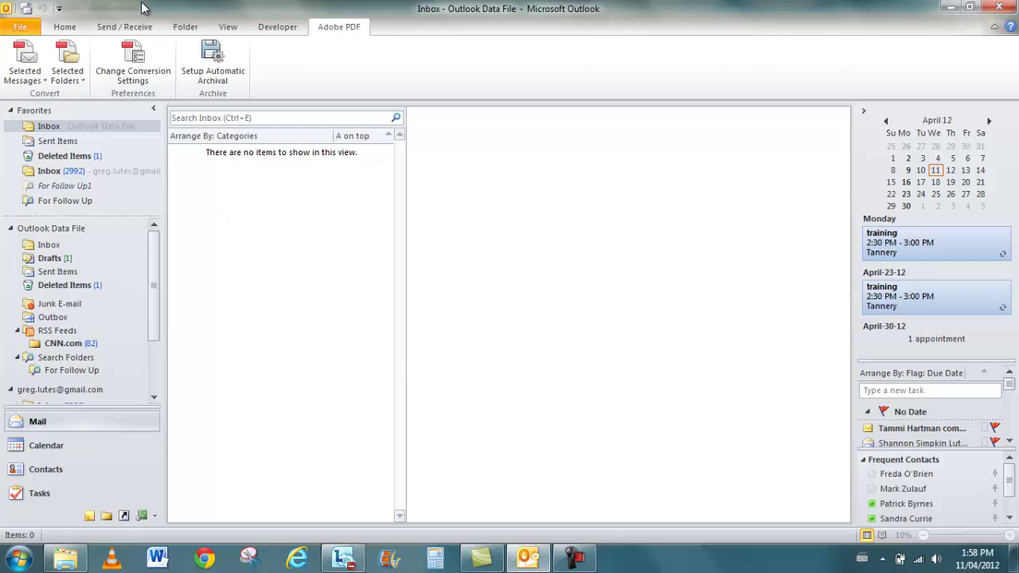
Set up the Team E-mail quick step to open a new message to all four address book contacts, and save it
left_click(65, 28)
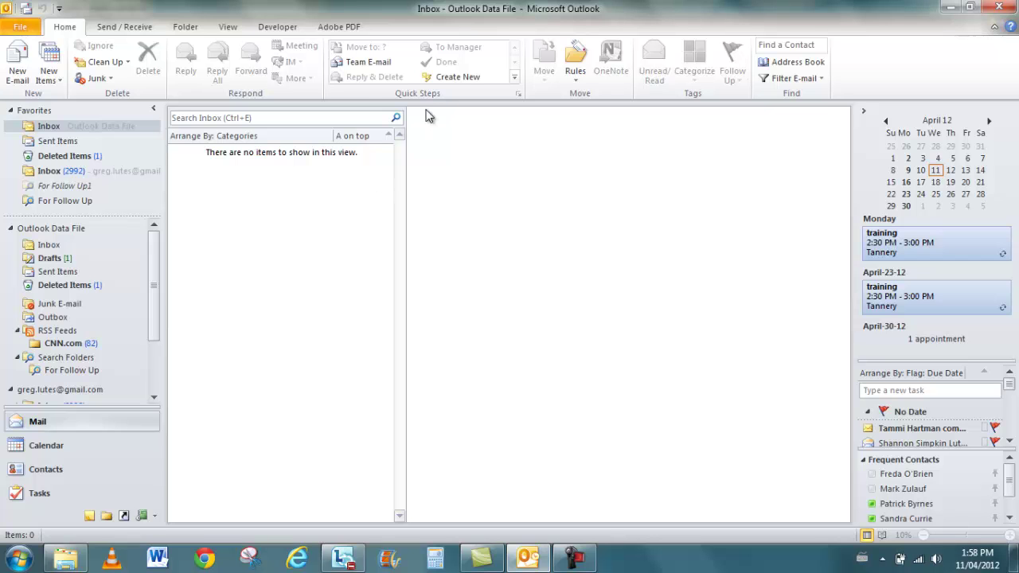
left_click(358, 61)
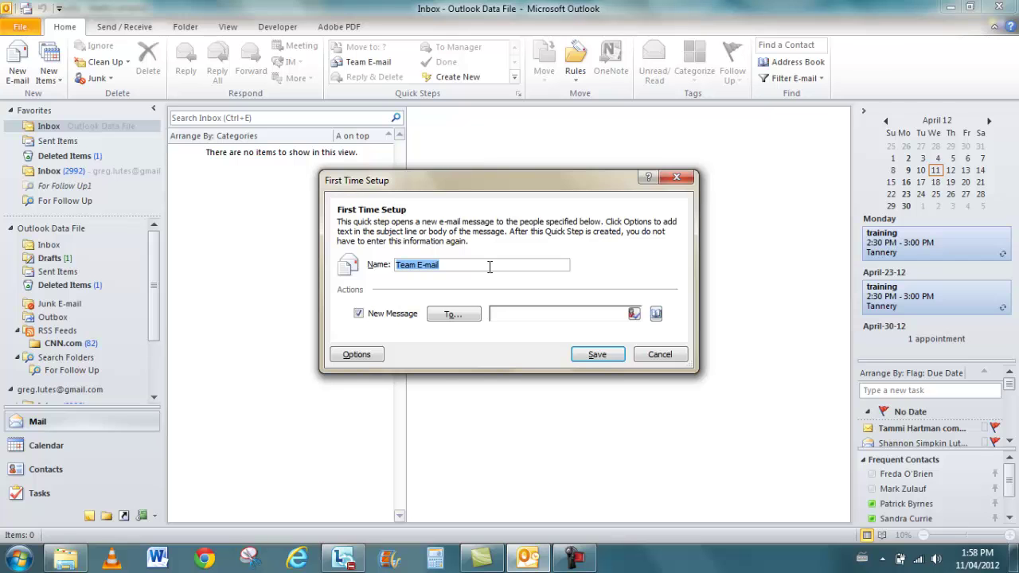
left_click(511, 313)
left_click(656, 315)
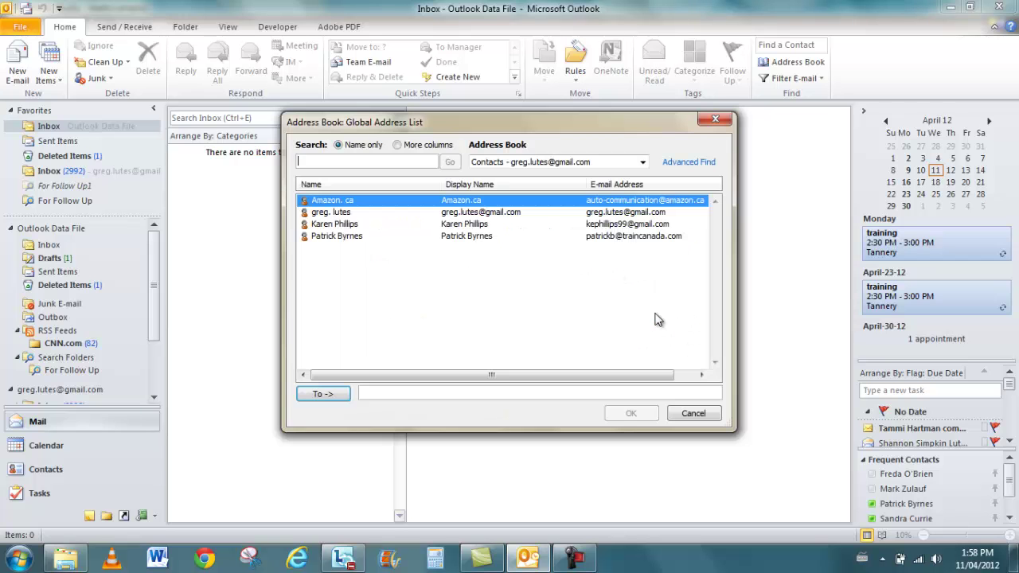
left_click(349, 236, "shift")
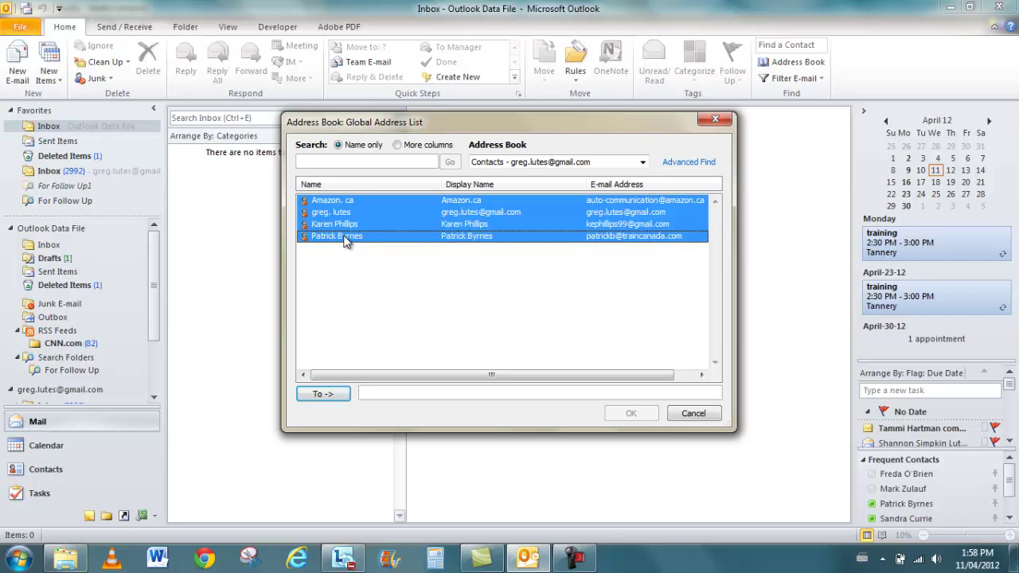
left_click(323, 395)
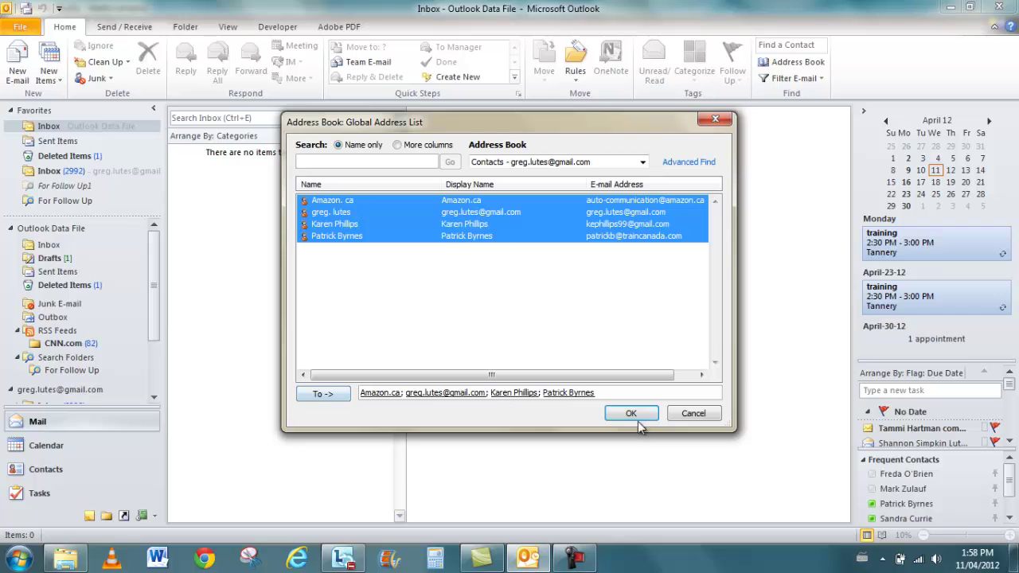
left_click(631, 413)
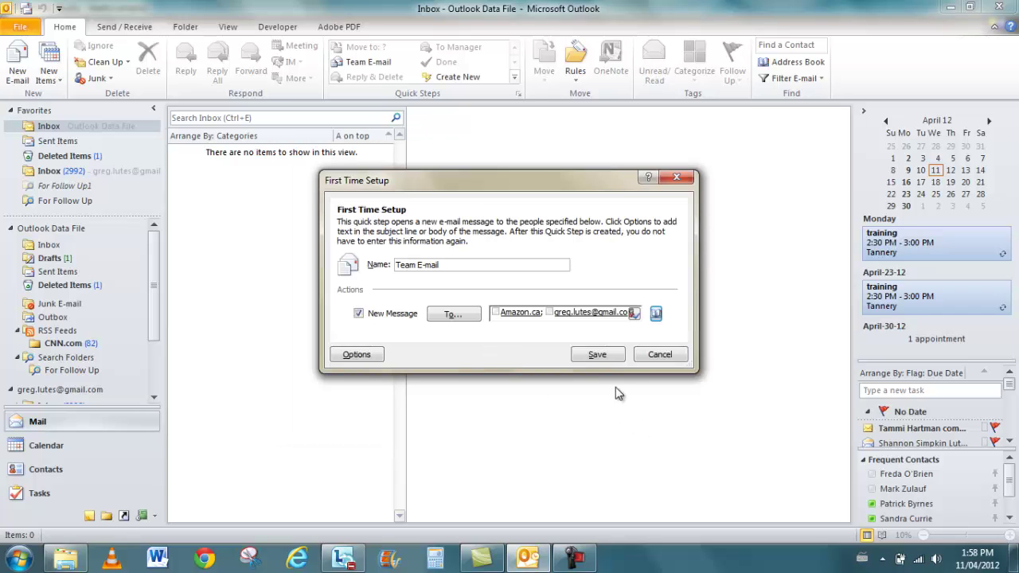
left_click(598, 355)
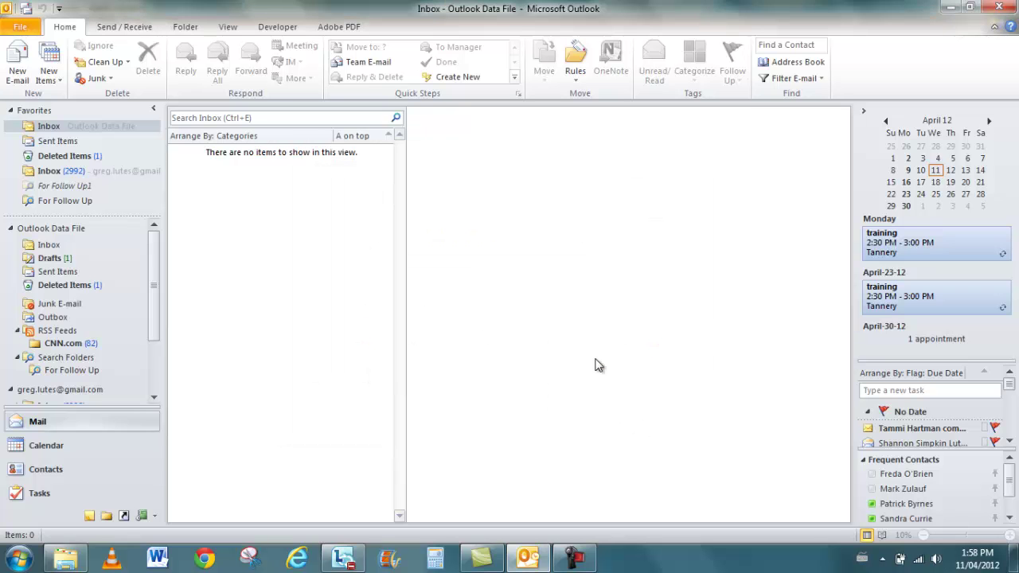
Test the Team E-mail quick step, check the recipients of the message it creates, and close the message without sending
left_click(362, 63)
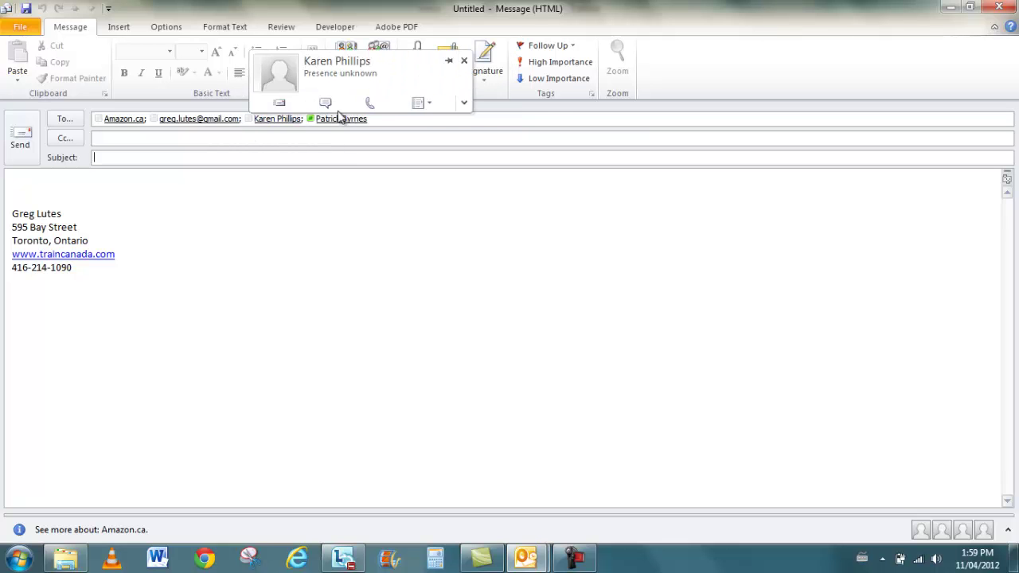
mouse_move(331, 122)
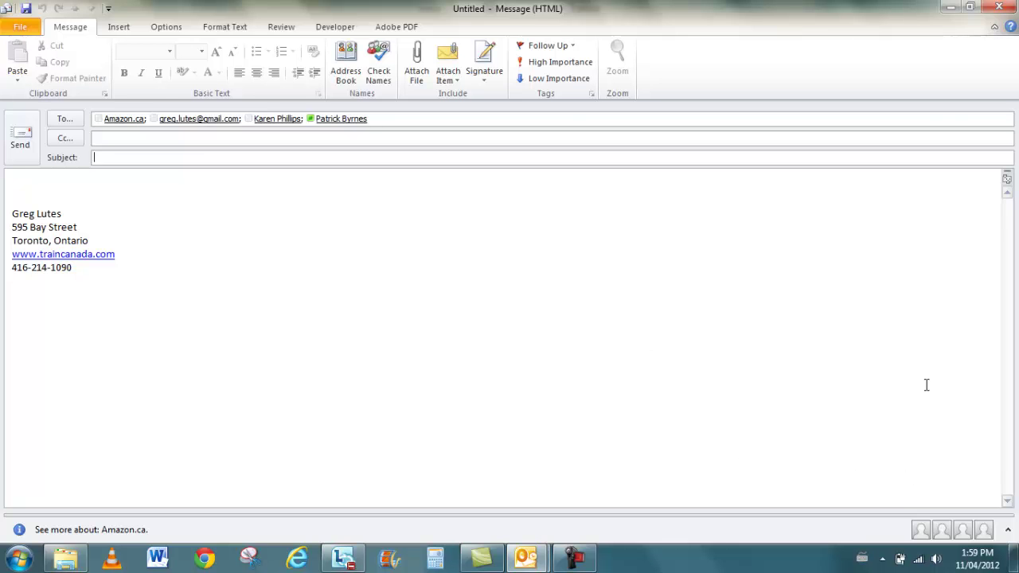
left_click(999, 7)
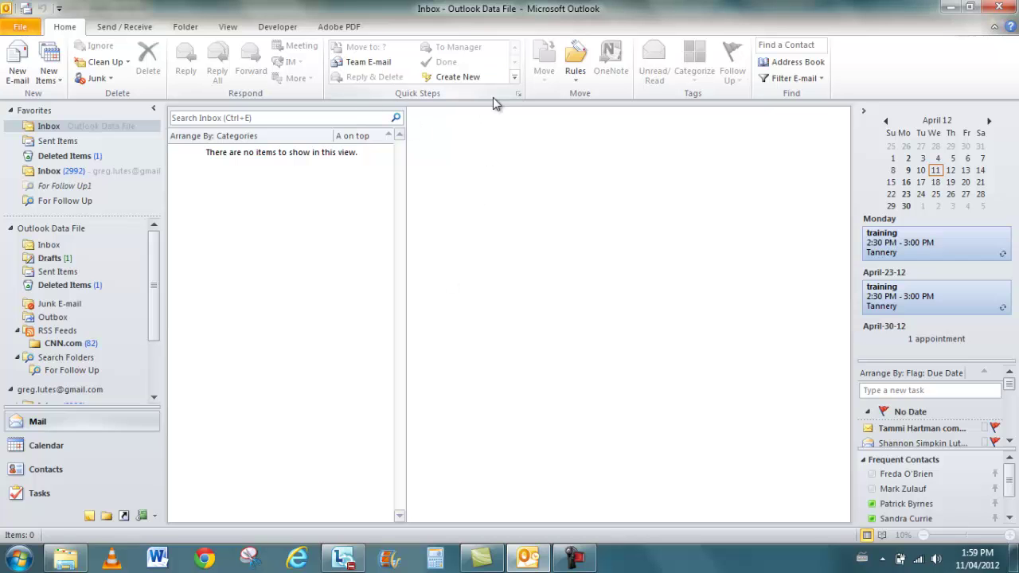
Start a custom quick step and browse the available actions from filing through conversations without choosing one
left_click(459, 79)
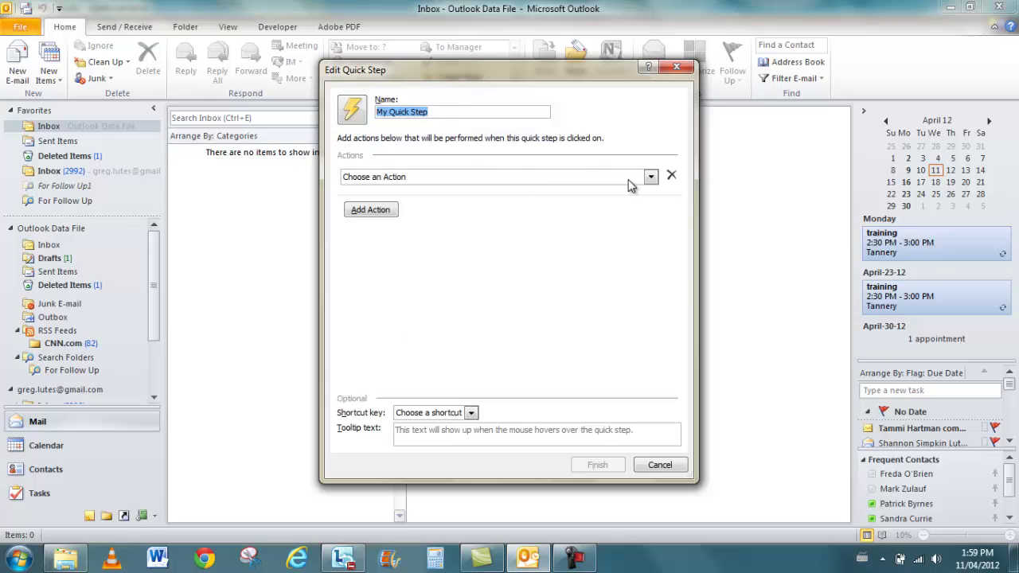
left_click(649, 178)
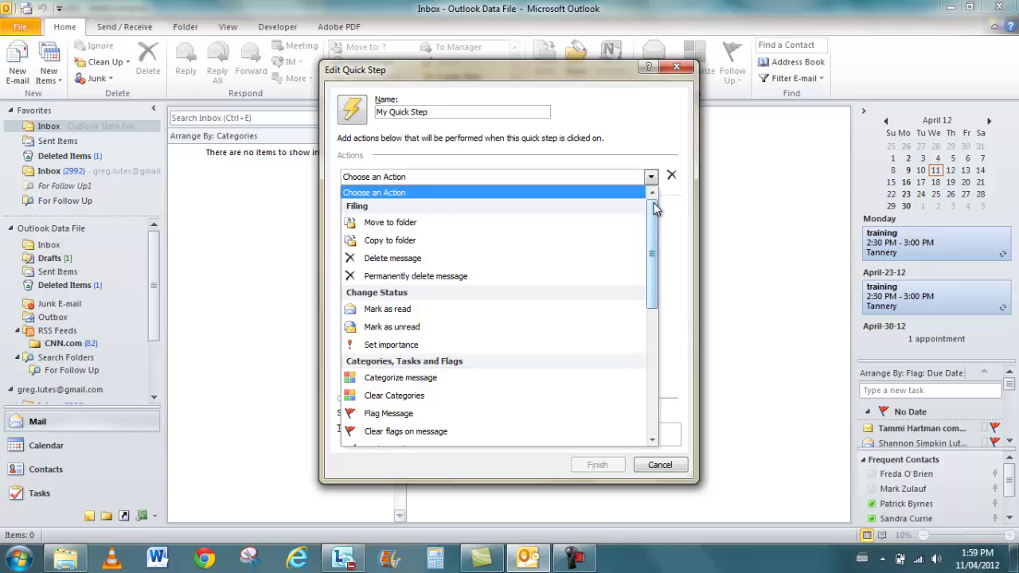
left_click_drag(649, 232, 643, 377)
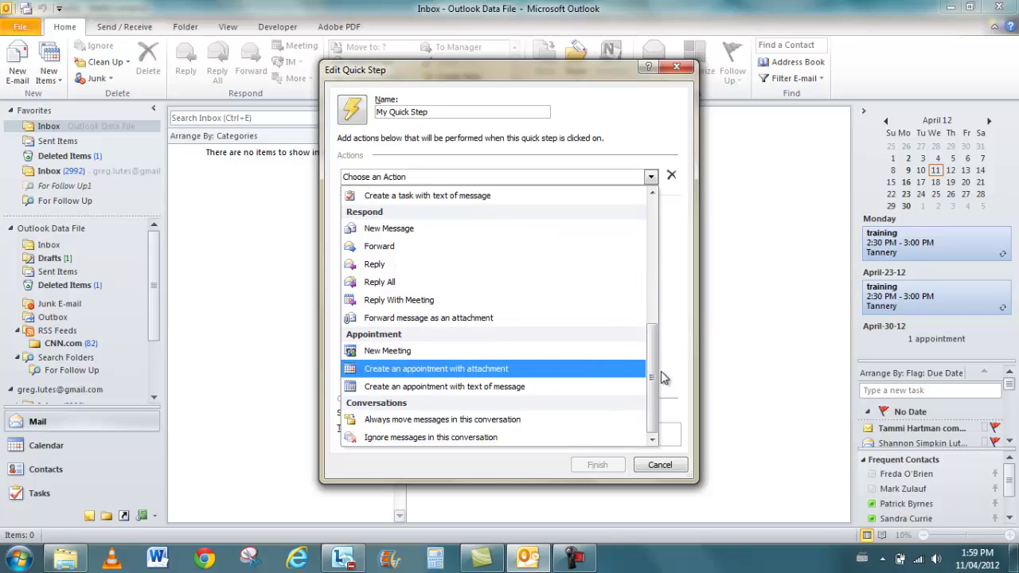
left_click(672, 358)
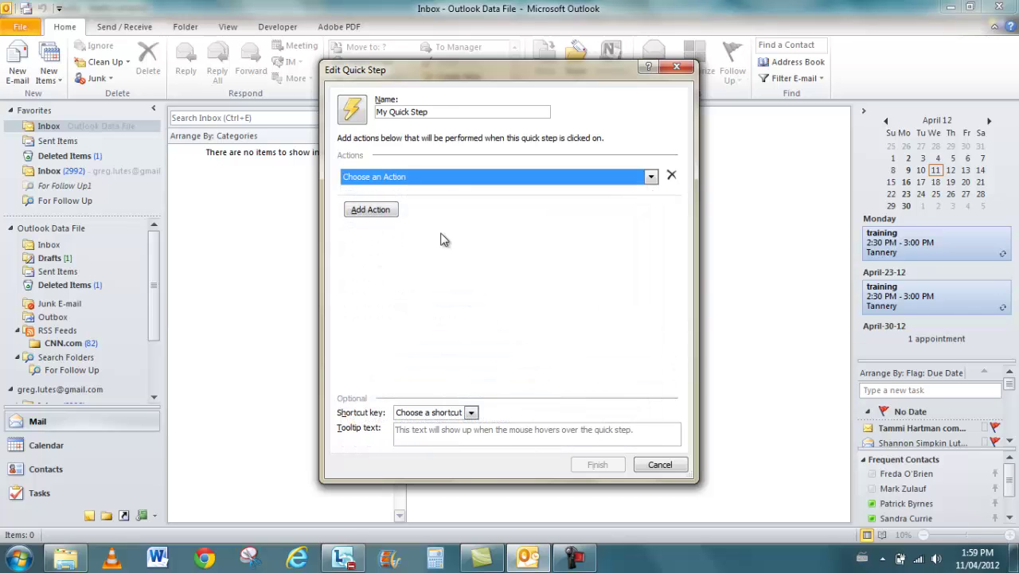
Add five more action rows to the quick step, view the shortcut key choices, and cancel the quick step
left_click(355, 209)
left_click(354, 240)
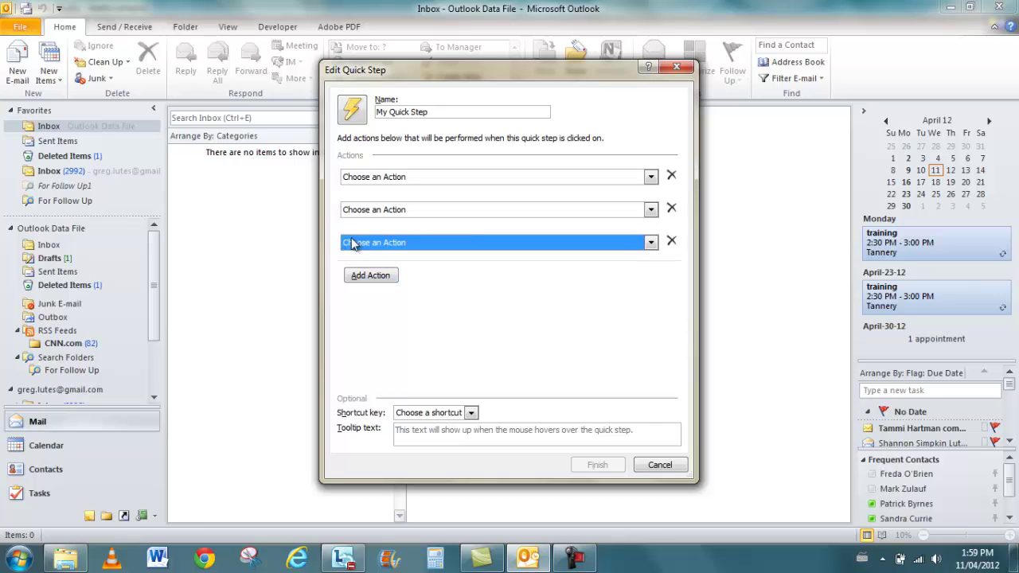
left_click(355, 279)
left_click(359, 314)
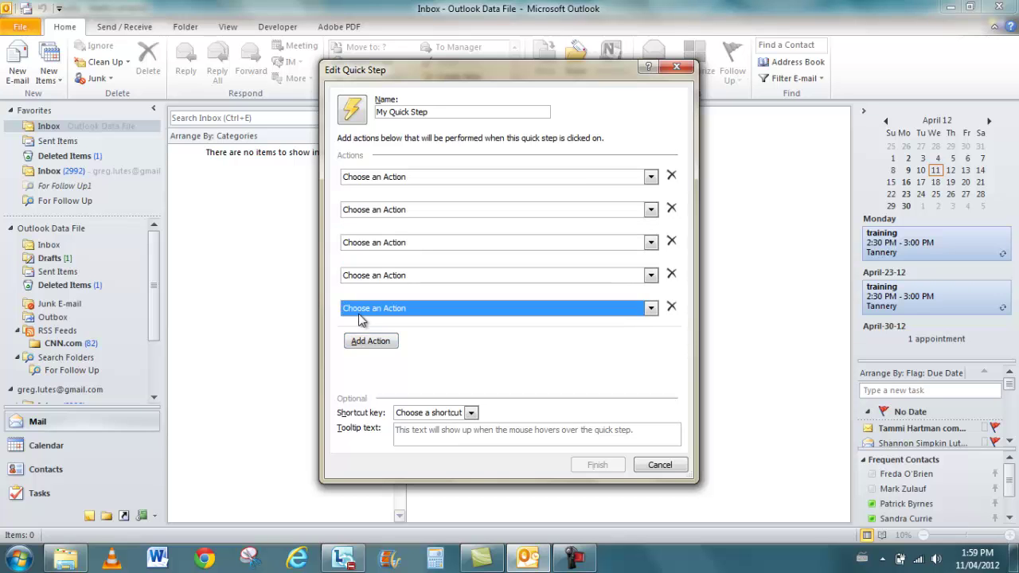
left_click(368, 343)
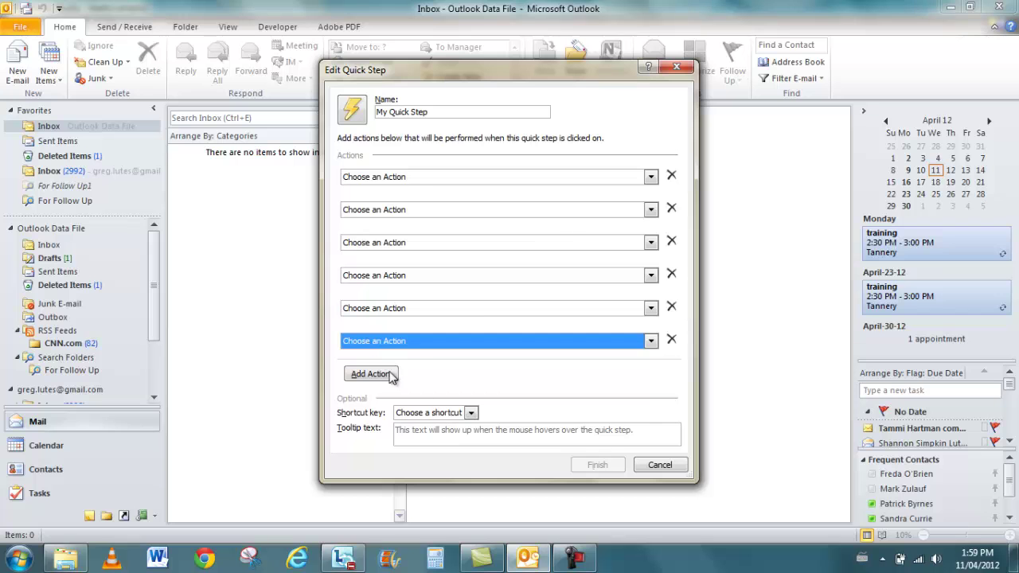
left_click(470, 412)
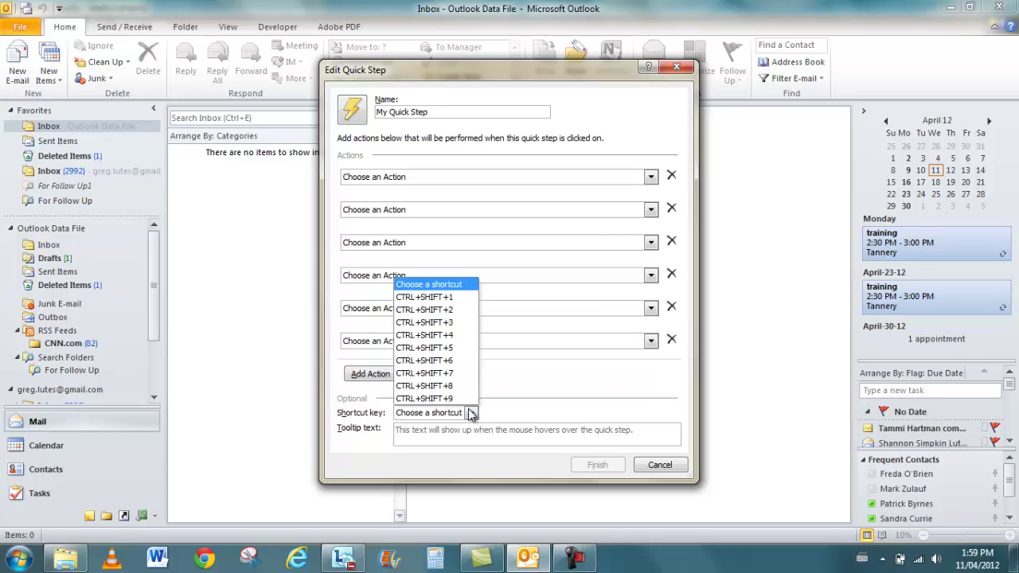
left_click(597, 396)
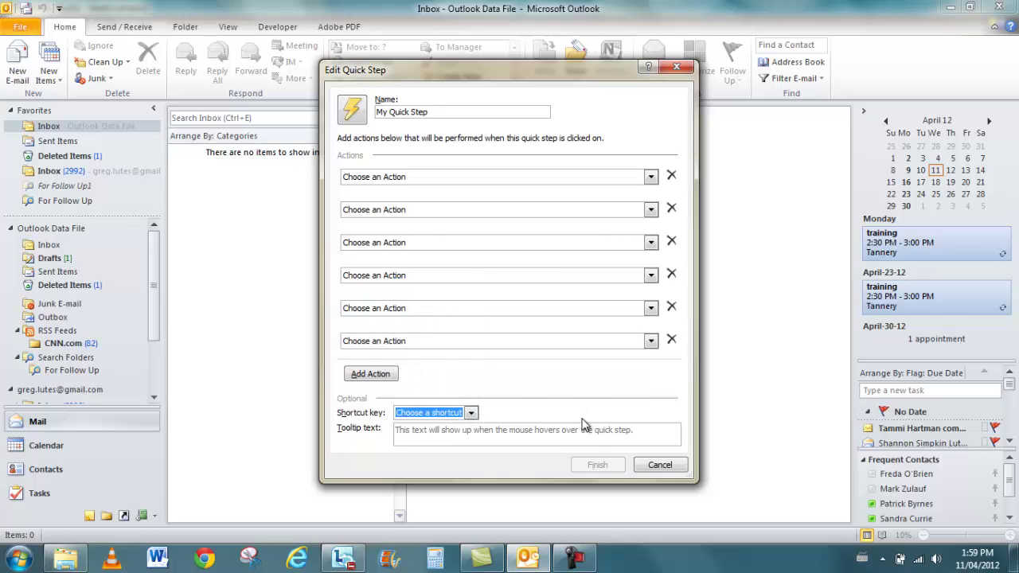
left_click(660, 465)
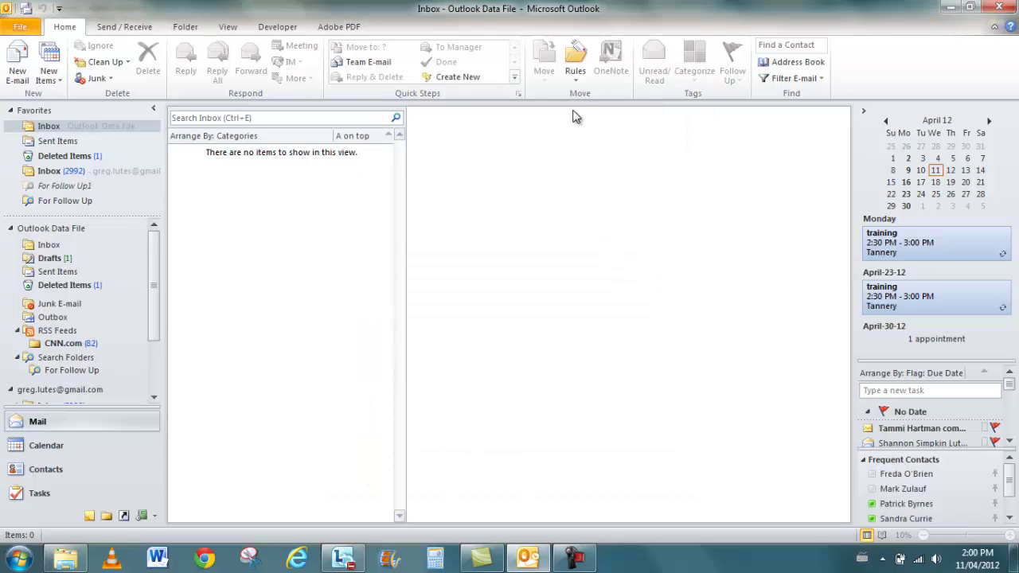
View the available rules commands and the send and receive commands
left_click(579, 79)
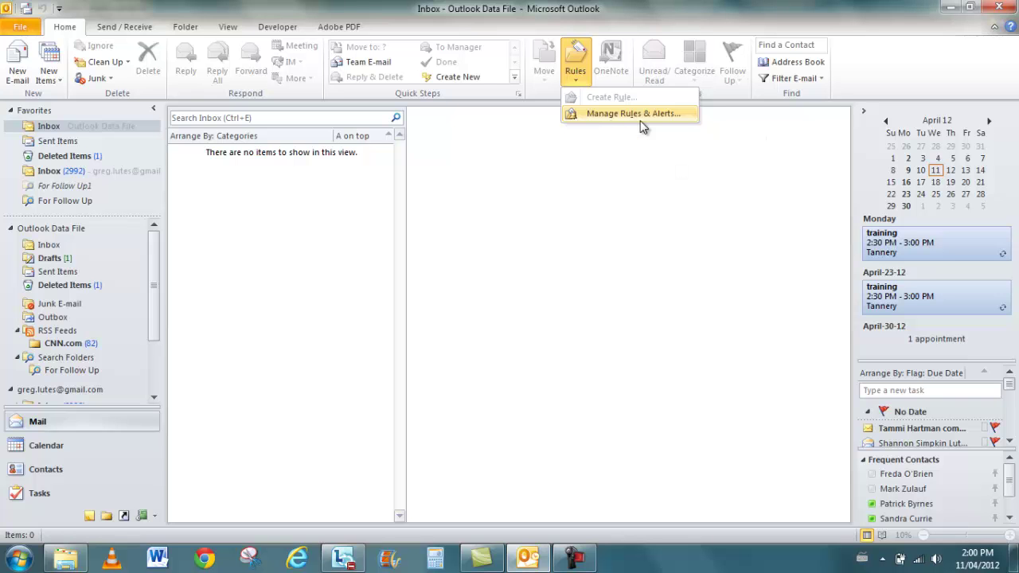
left_click(199, 109)
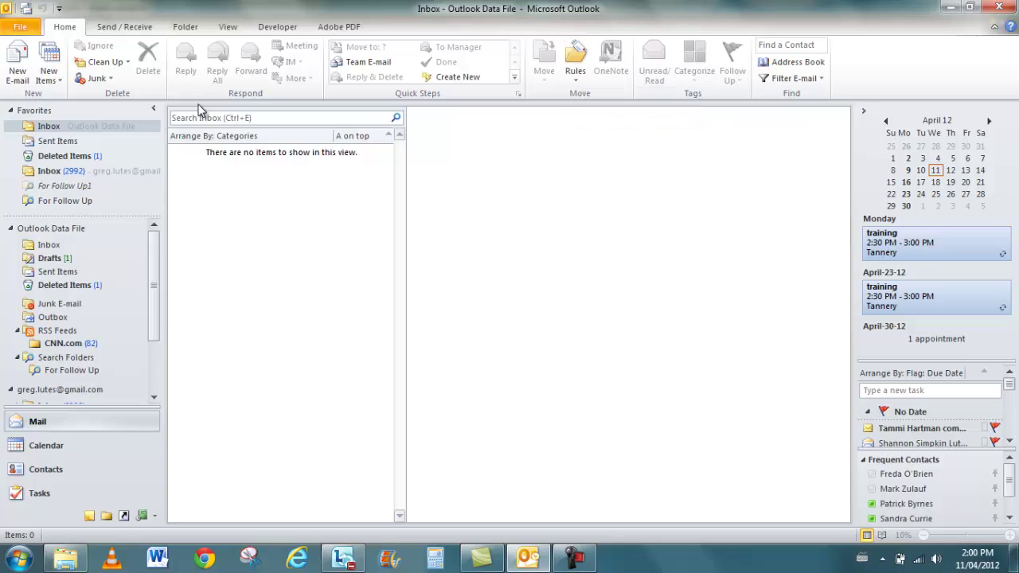
left_click(133, 30)
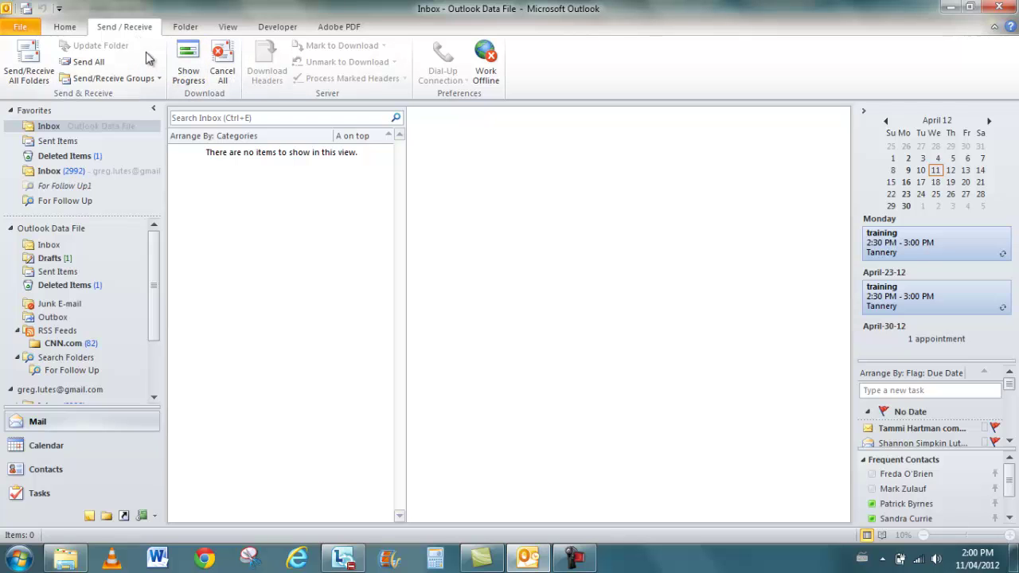
Try arranging the Inbox by Date, arrange it by From instead, and turn the Reading Pane off
left_click(233, 29)
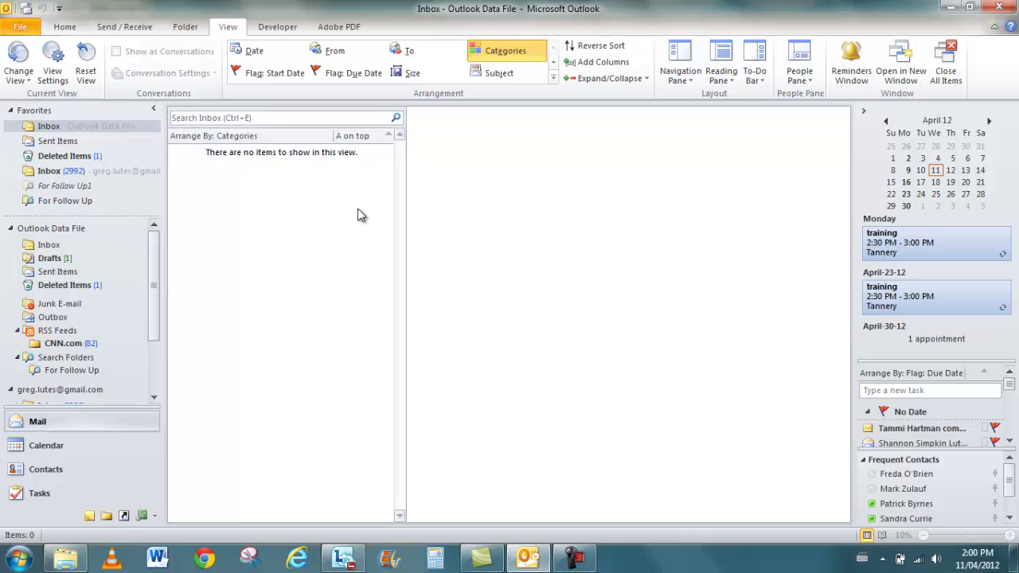
left_click(256, 62)
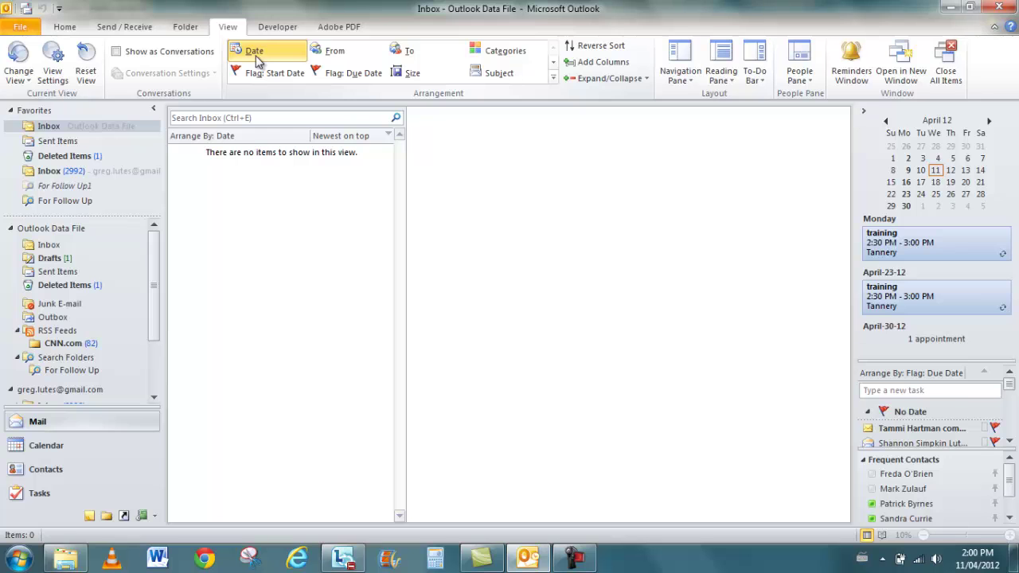
left_click(326, 56)
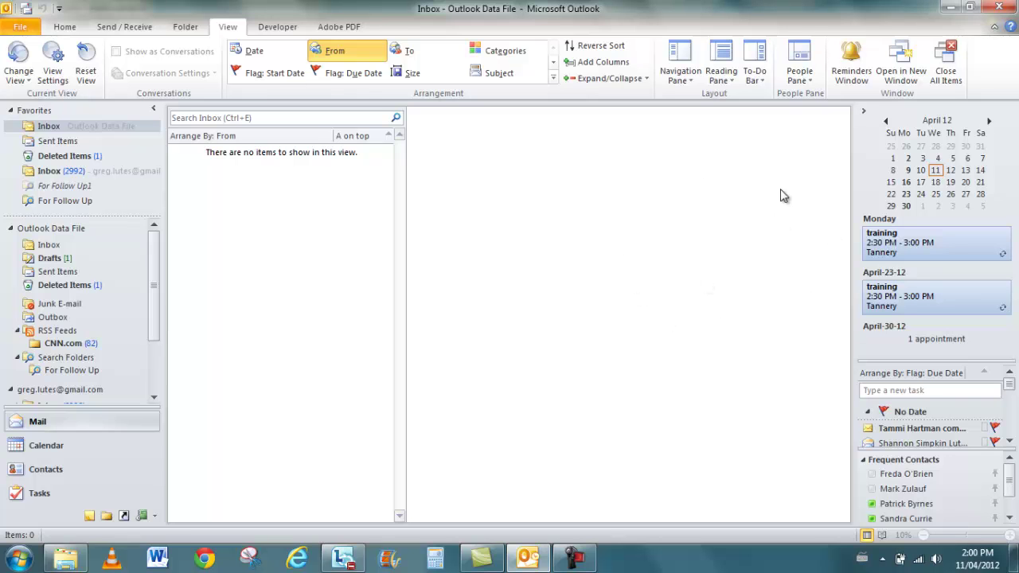
left_click(720, 82)
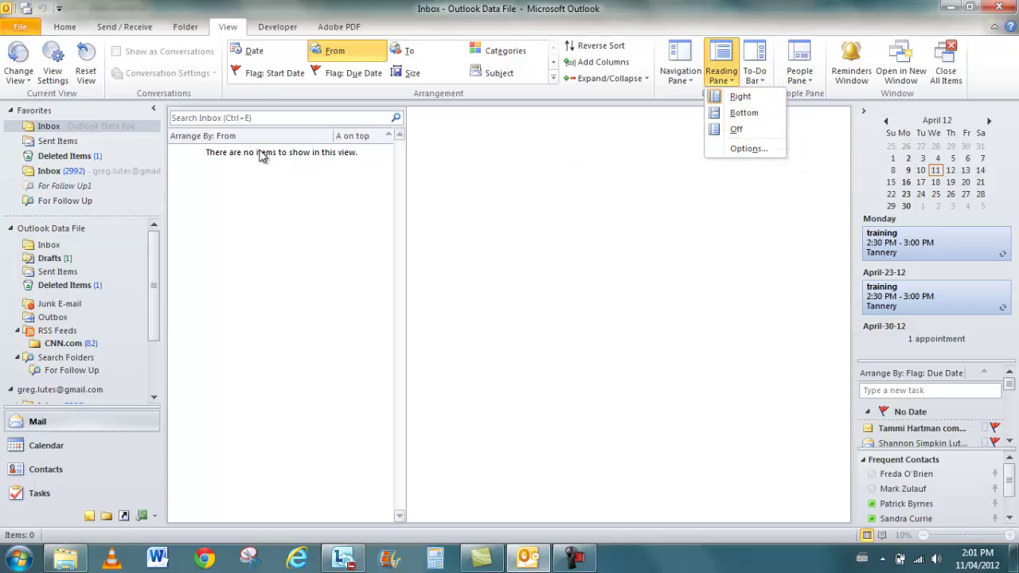
left_click(736, 132)
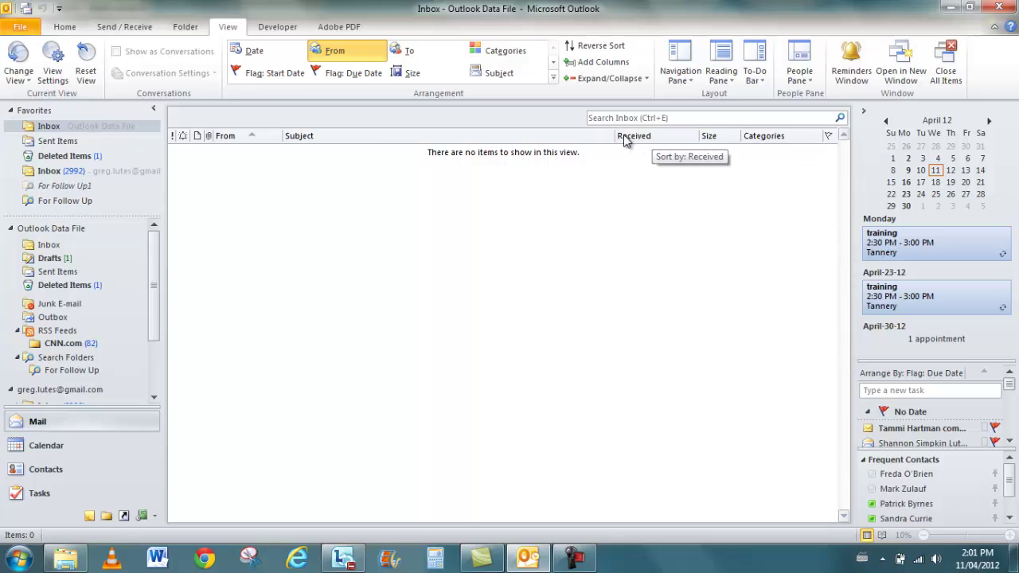
Minimize the Navigation Pane and expand it again
left_click(681, 80)
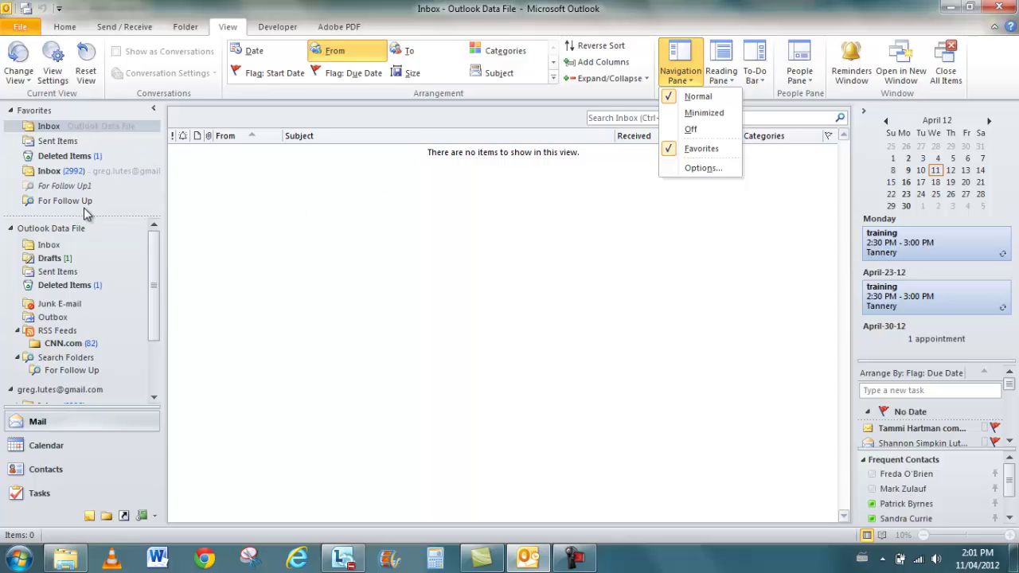
left_click(698, 113)
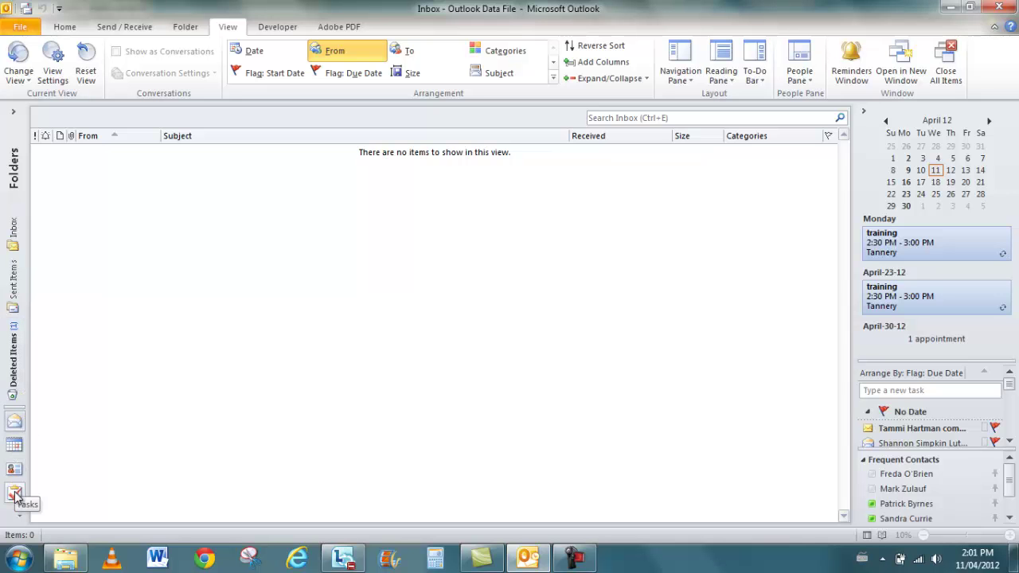
left_click(13, 112)
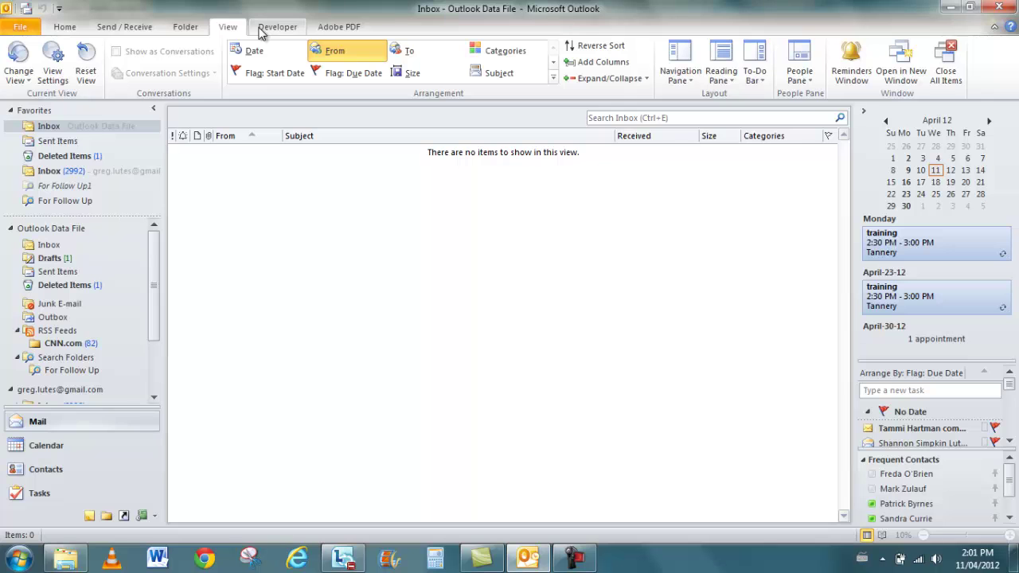
View the available Inbox views and the advanced view settings, and cancel without changing anything
left_click(21, 77)
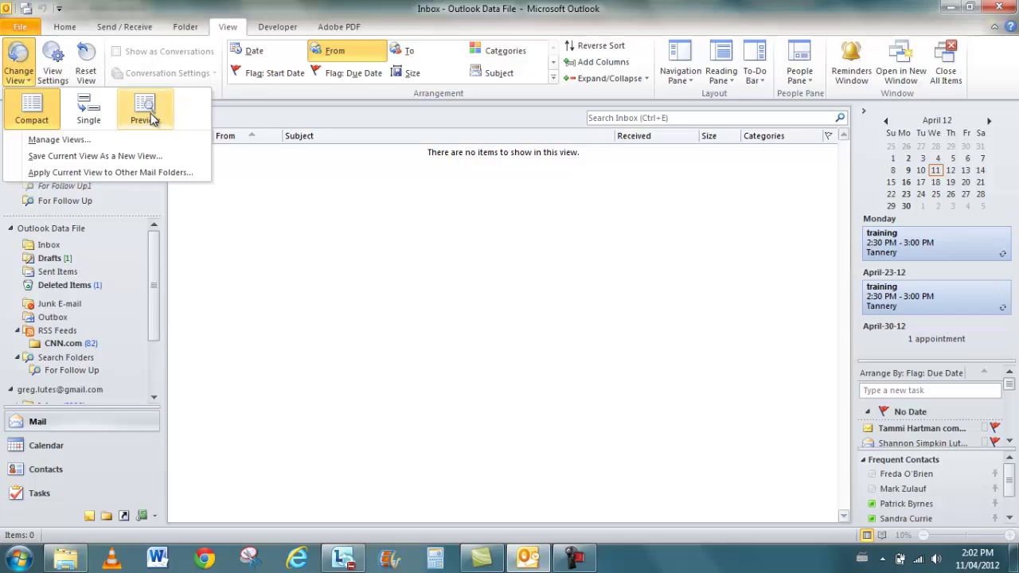
left_click(54, 76)
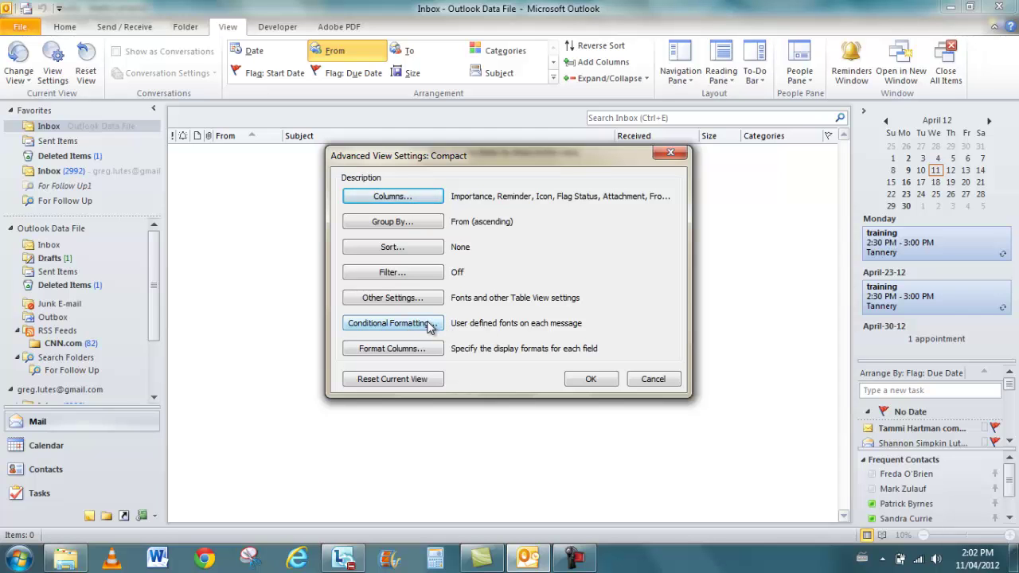
left_click(648, 380)
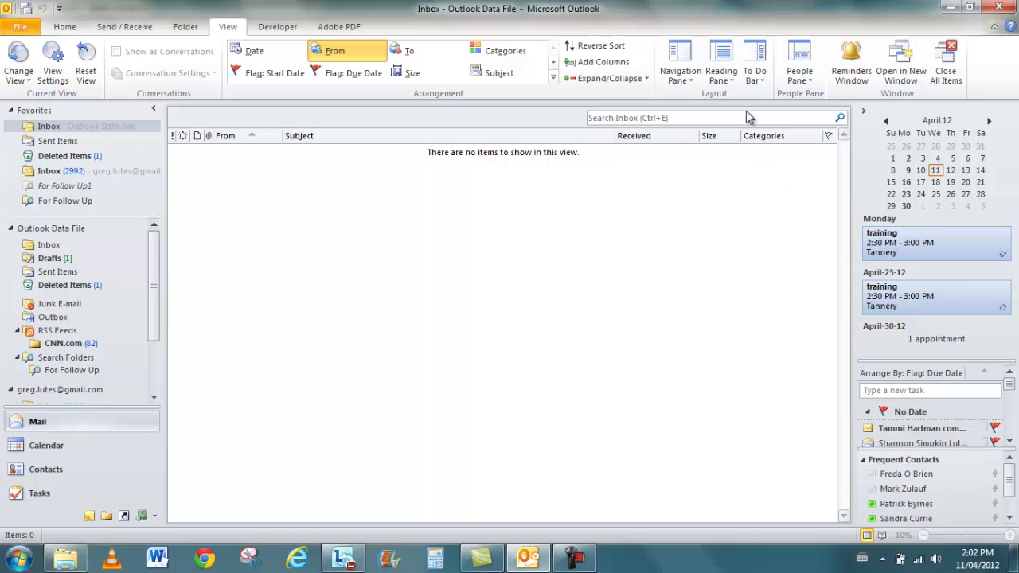
View the display choices for the To-Do Bar and the People Pane without changing them
left_click(752, 78)
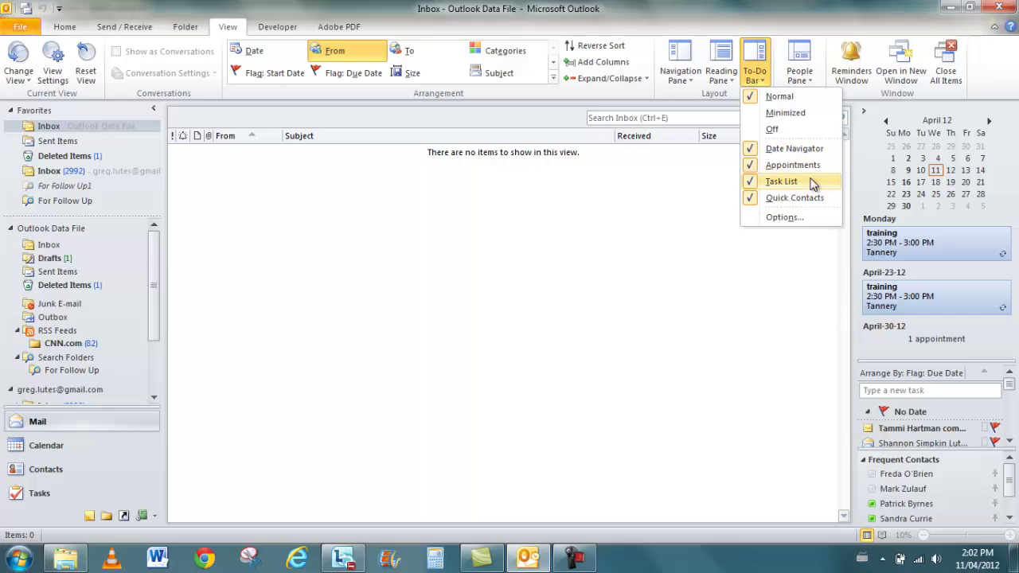
left_click(804, 75)
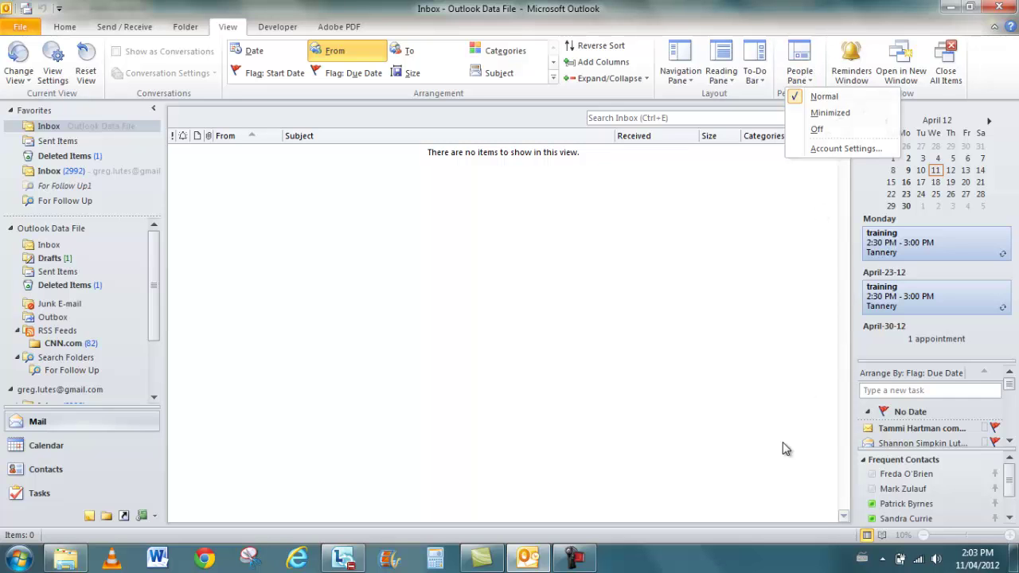
left_click(807, 455)
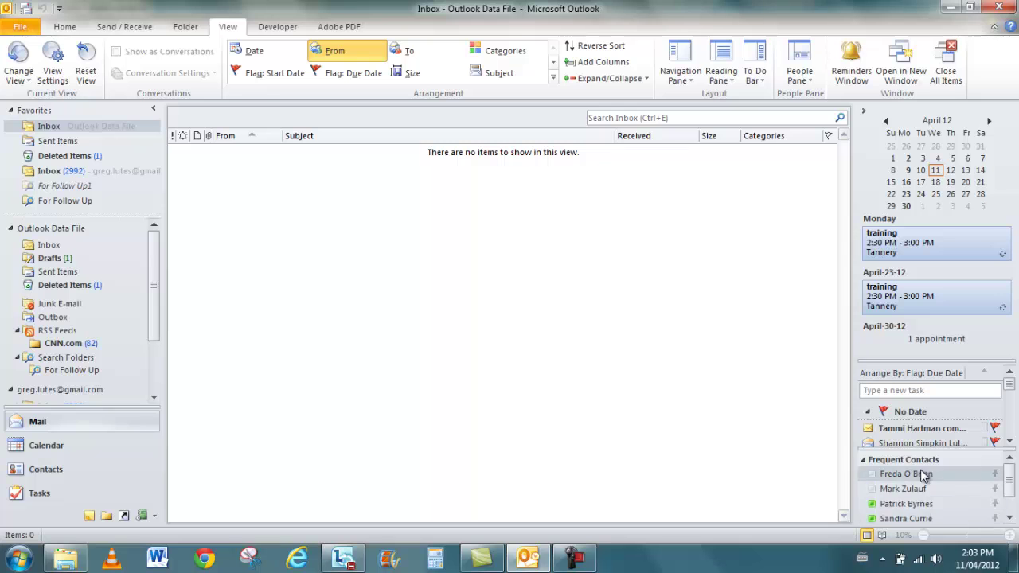
mouse_move(927, 476)
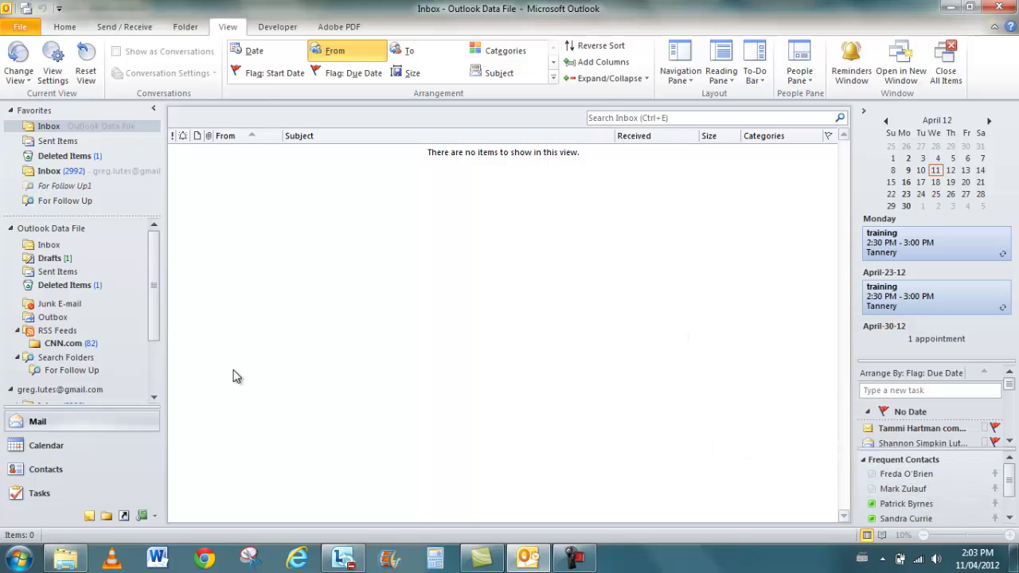
Start a new e-mail message and view its item attachment, signature and follow-up choices without choosing any
left_click(66, 30)
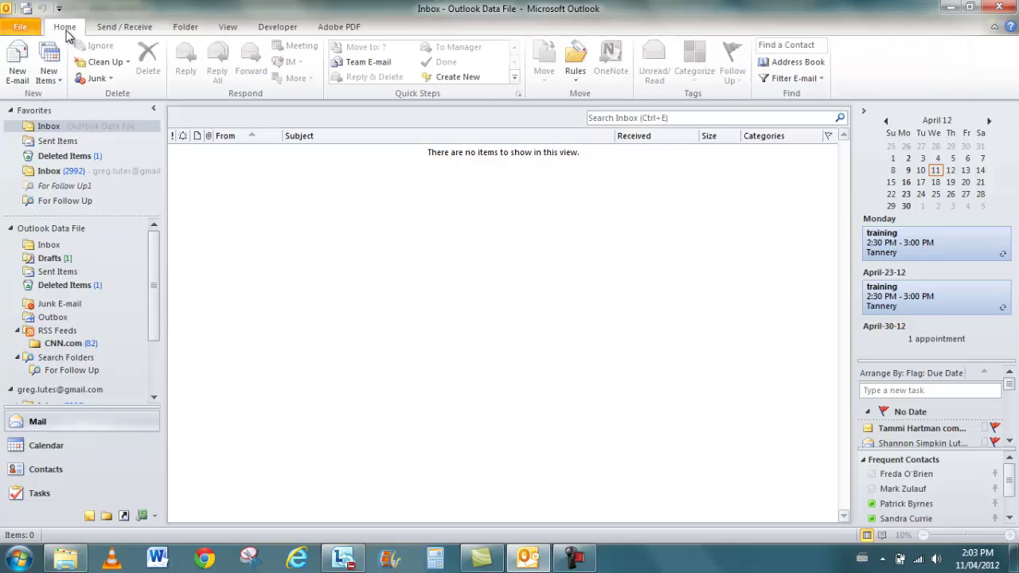
left_click(16, 72)
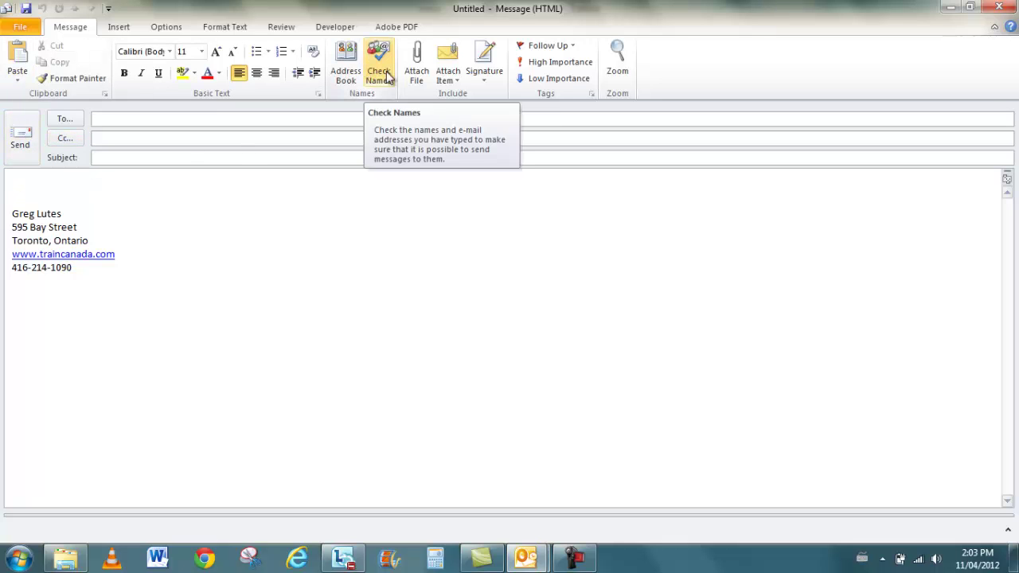
left_click(451, 81)
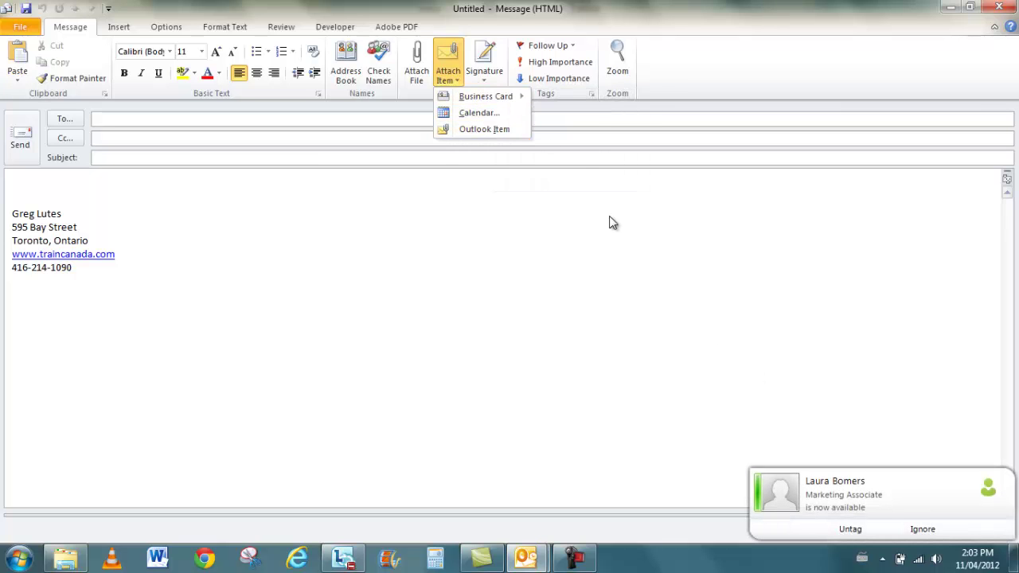
left_click(487, 83)
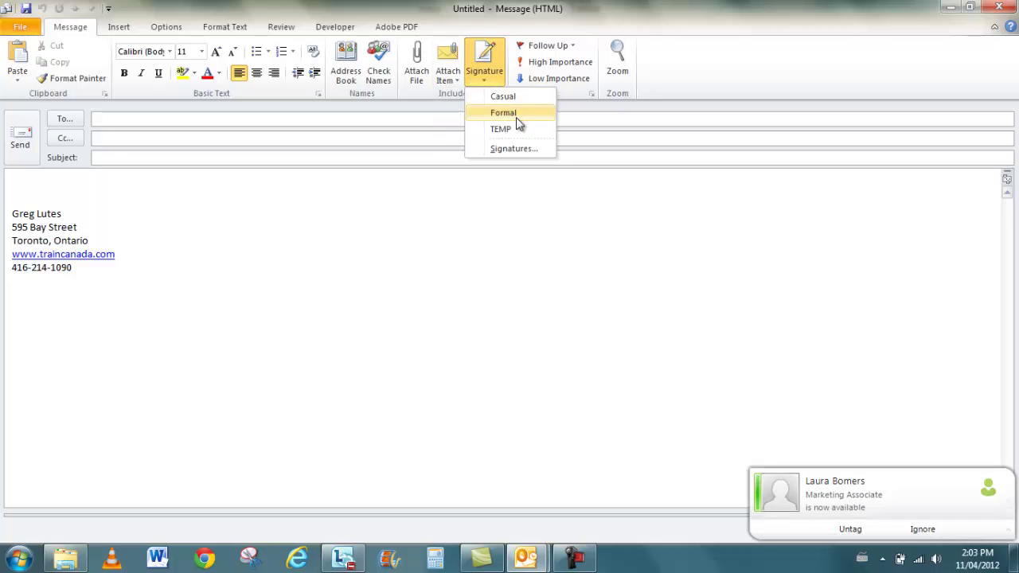
left_click(735, 62)
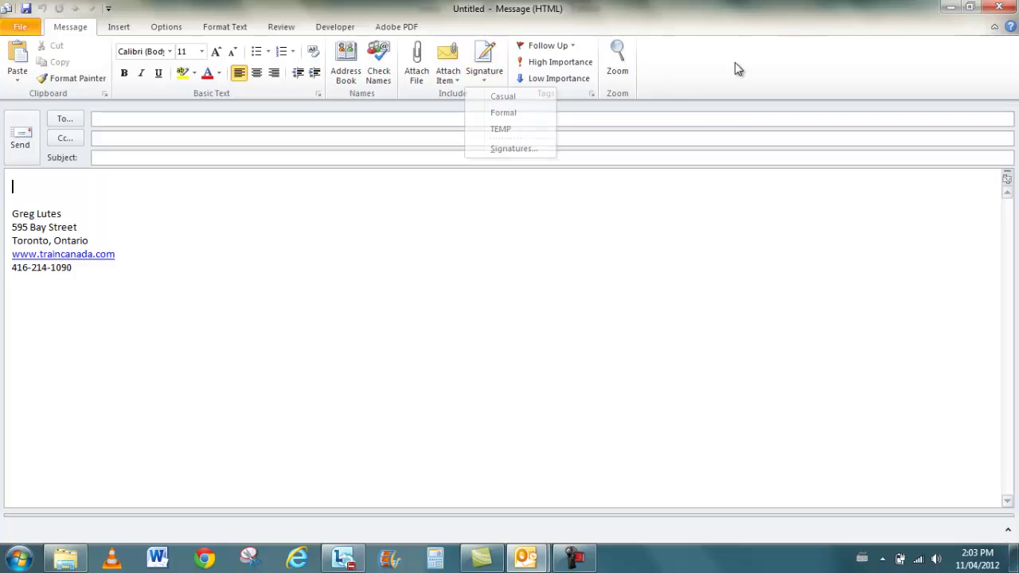
left_click(579, 46)
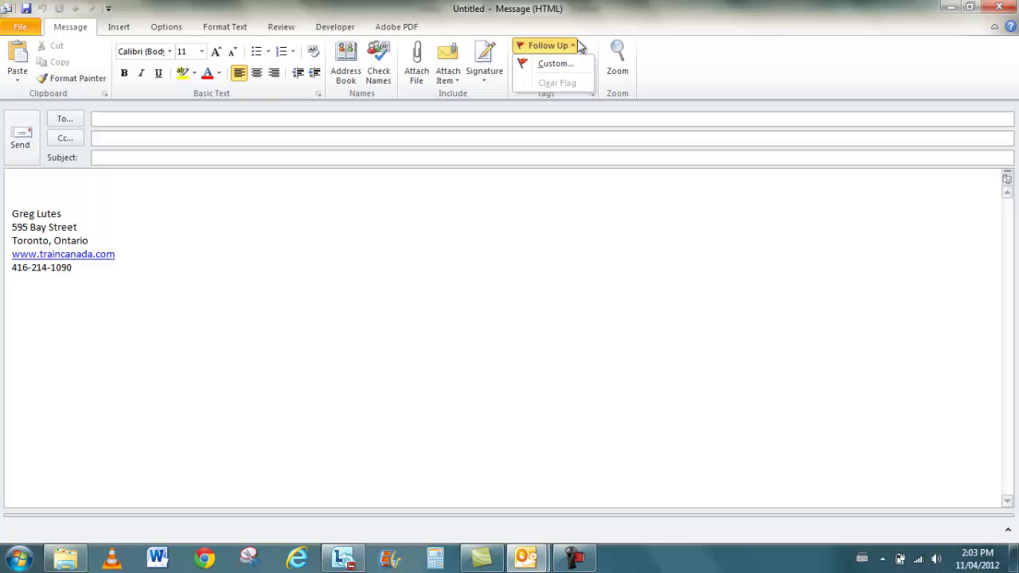
left_click(695, 75)
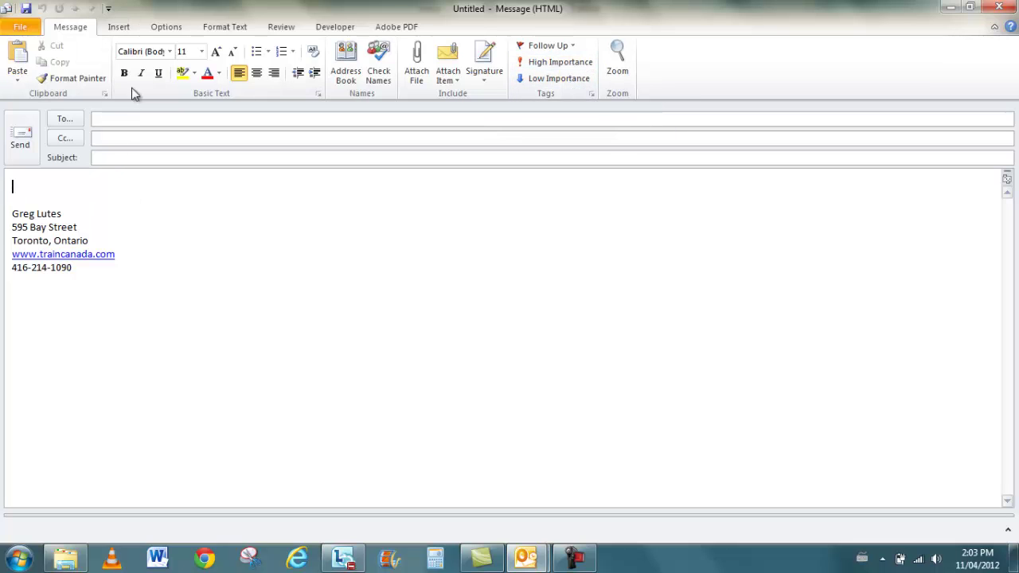
View the message's insert, options, text formatting, review and developer commands, and close the message
left_click(116, 26)
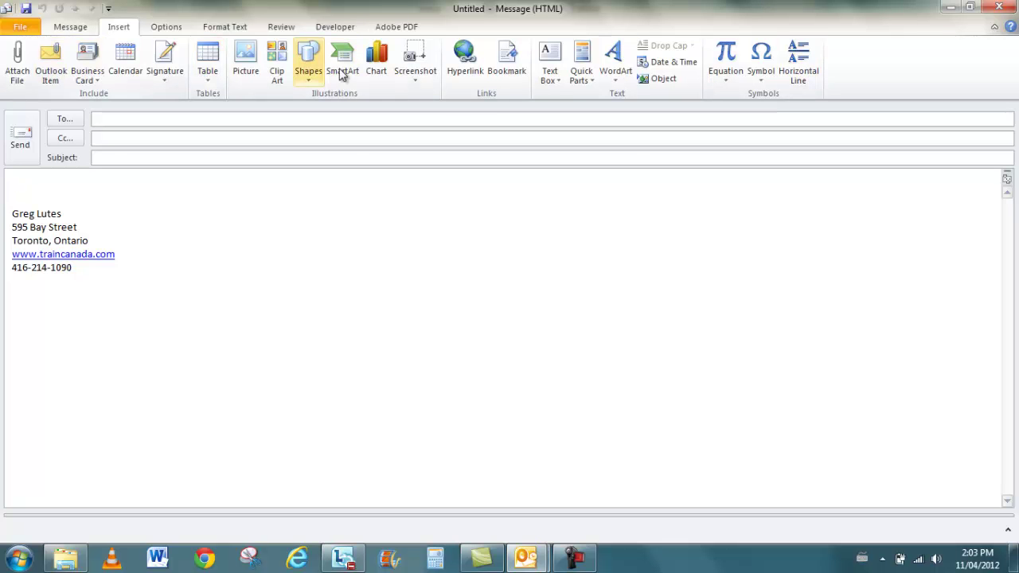
left_click(169, 29)
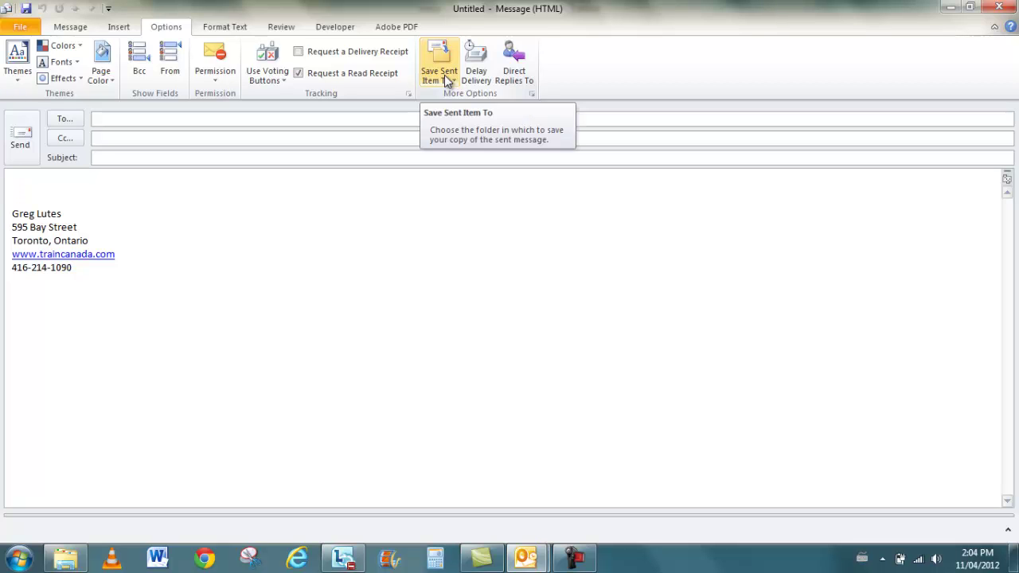
left_click(226, 26)
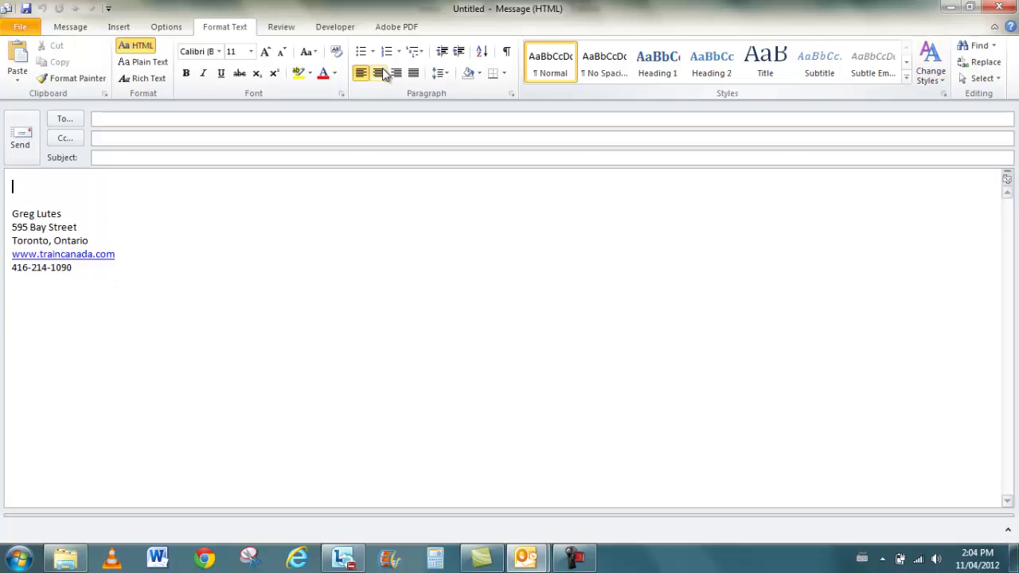
left_click(280, 28)
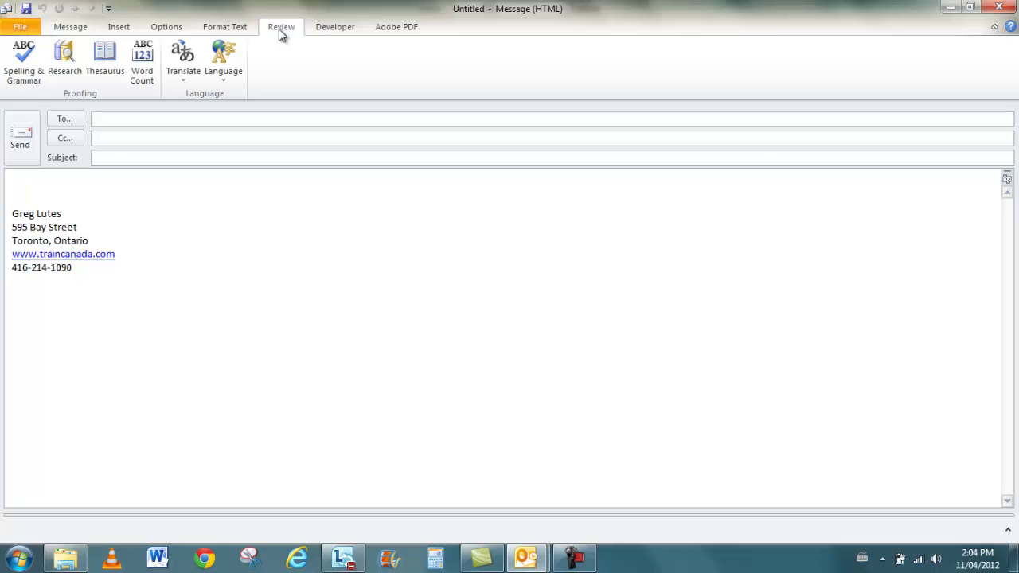
left_click(319, 30)
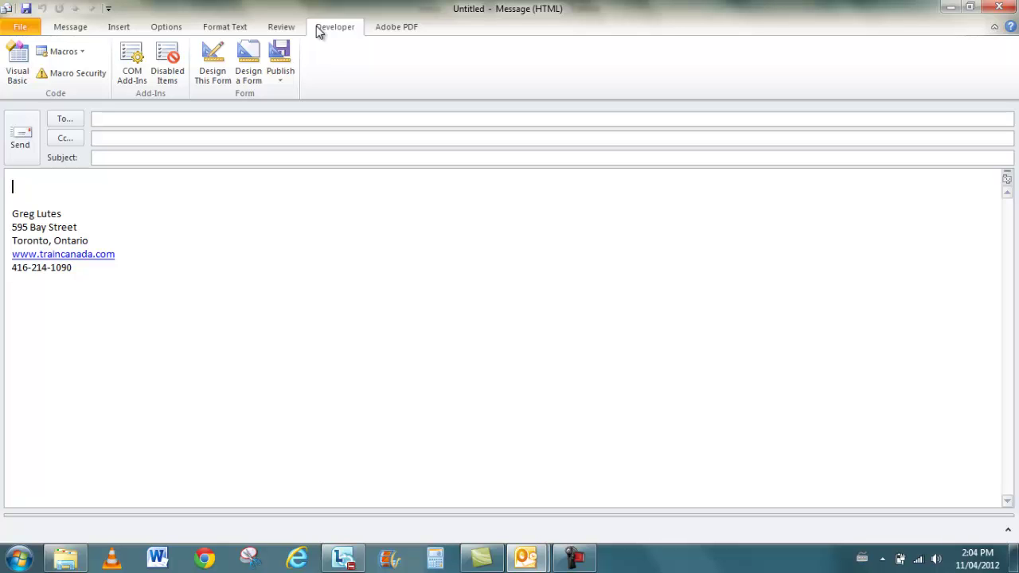
left_click(999, 7)
Switch to the calendar and show the personal and shared calendars side by side
left_click(58, 447)
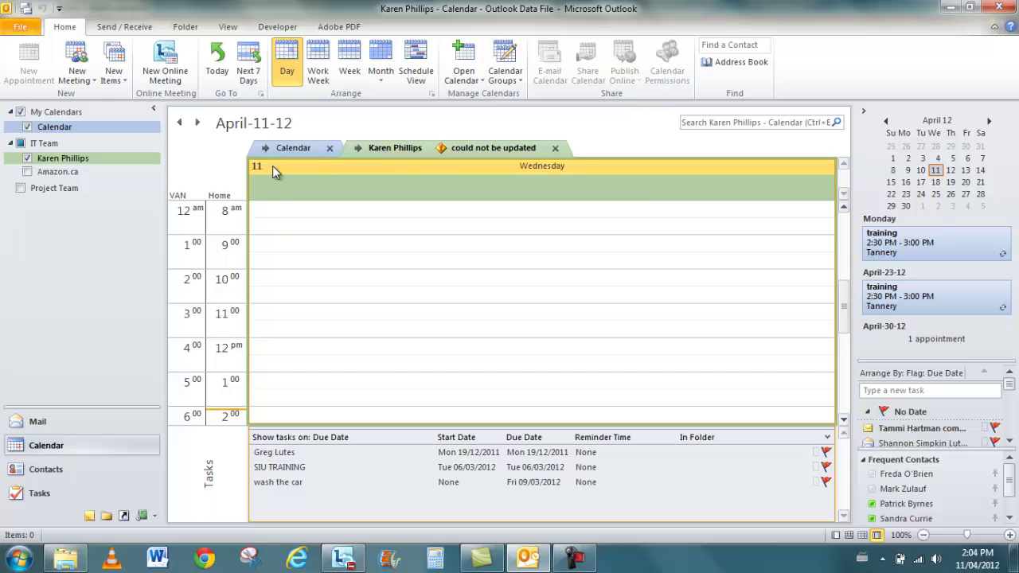
left_click(358, 148)
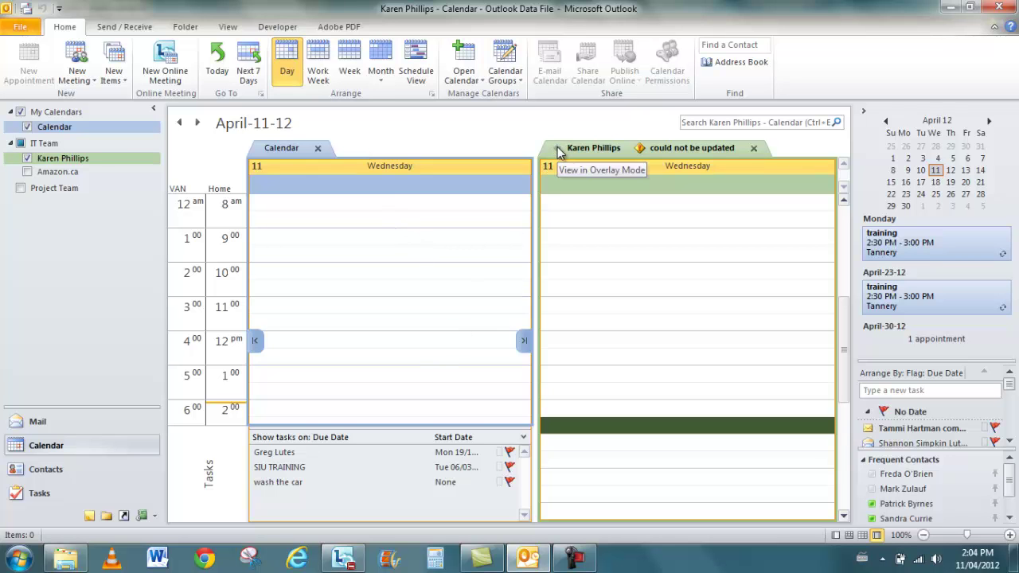
Add a Dentist appointment at 9:00 AM on April 11 to the personal calendar and dismiss its reminder
left_click(339, 244)
double_click(340, 244)
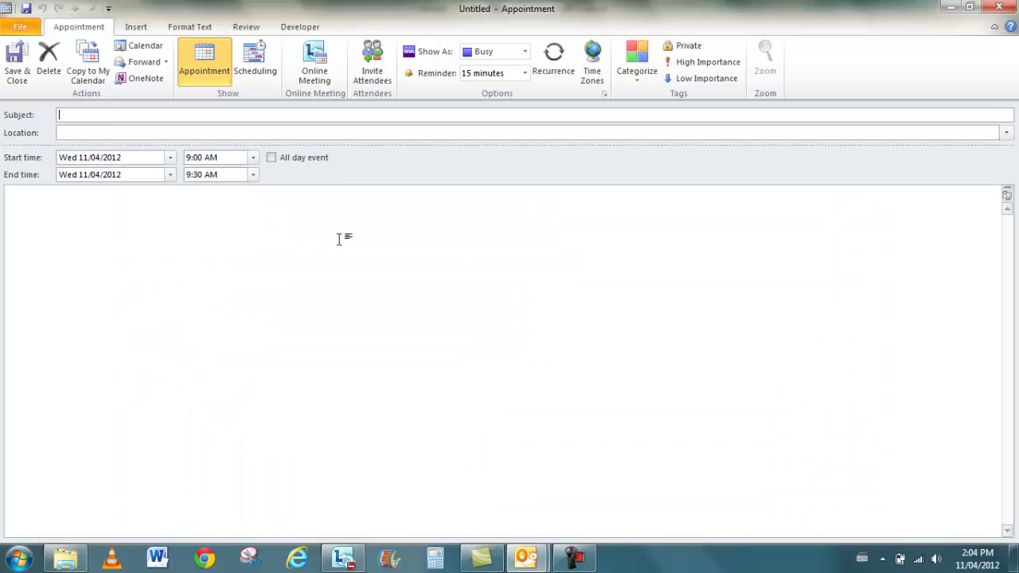
type("Dentist")
left_click(16, 64)
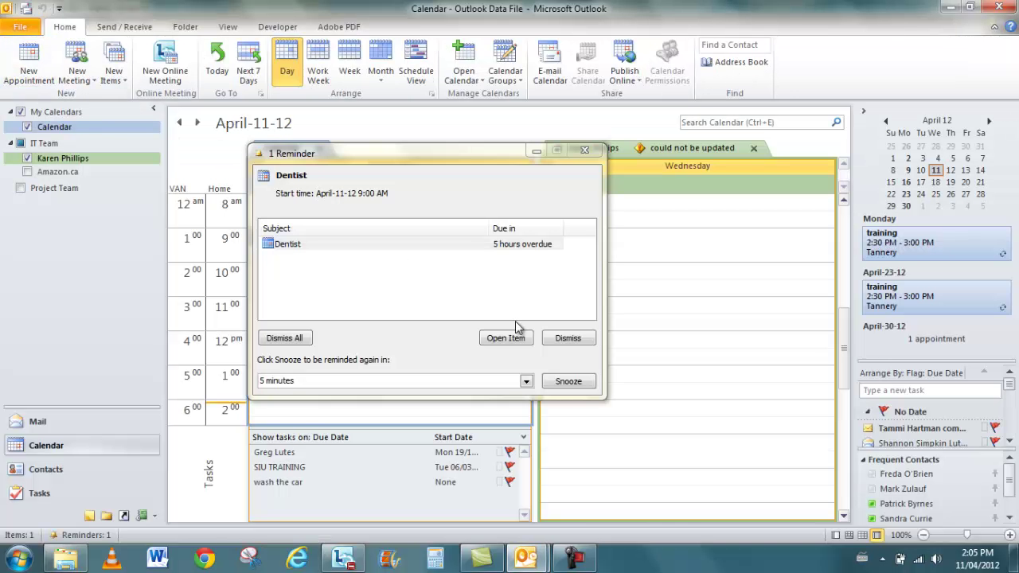
left_click(586, 343)
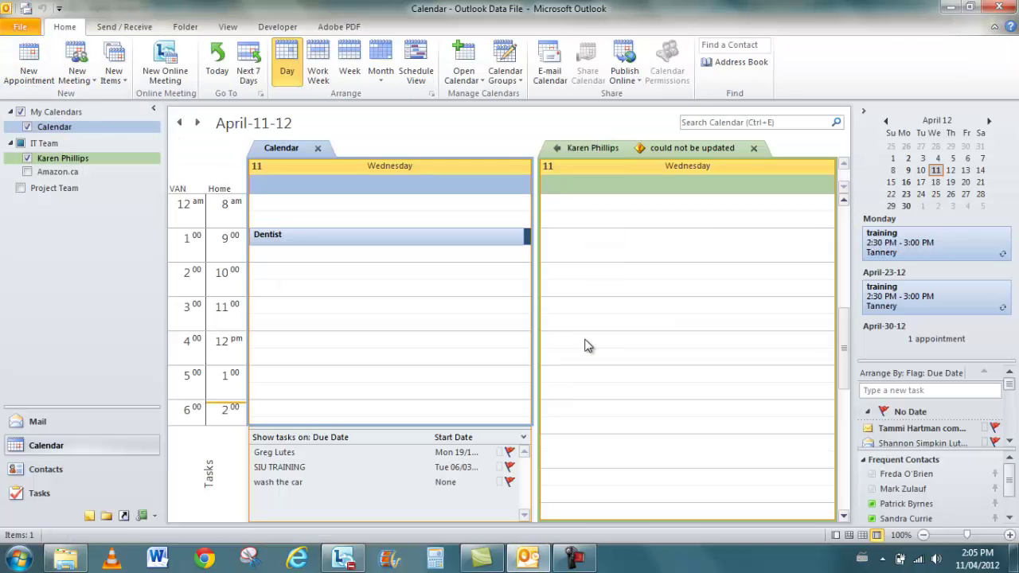
Overlay the two calendars and view the calendar group, new meeting and new item choices
left_click(557, 148)
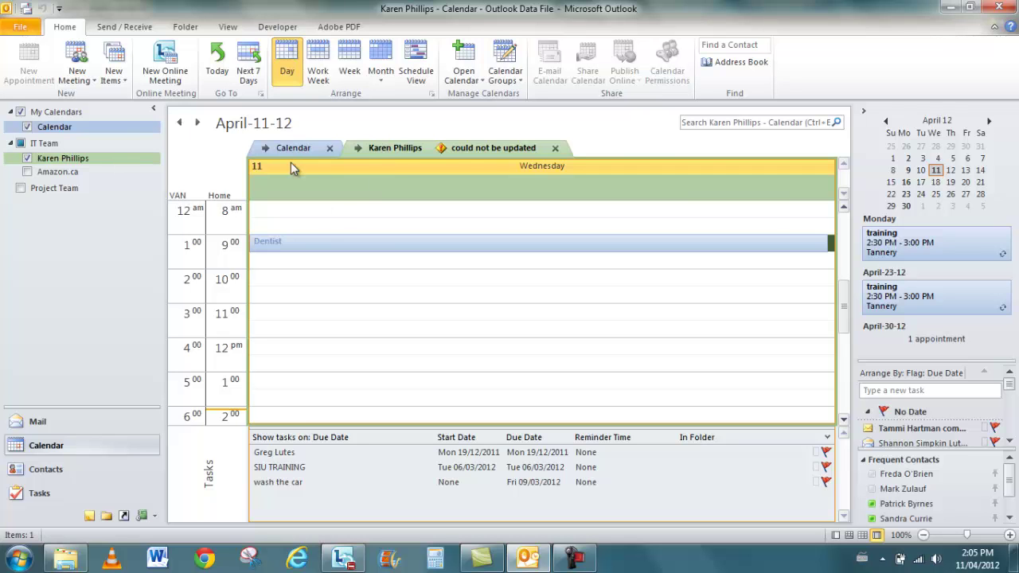
left_click(515, 78)
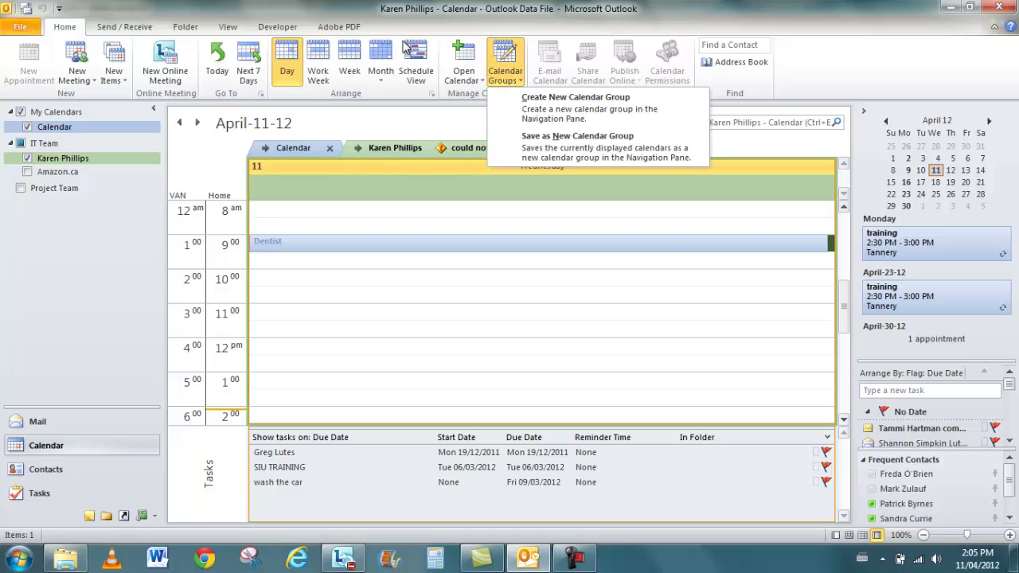
left_click(402, 10)
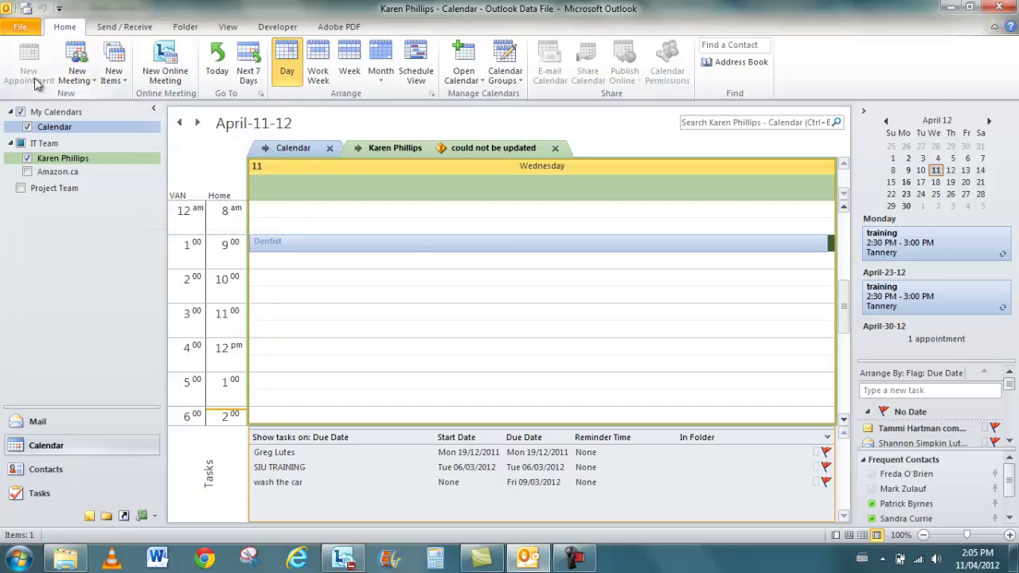
left_click(67, 79)
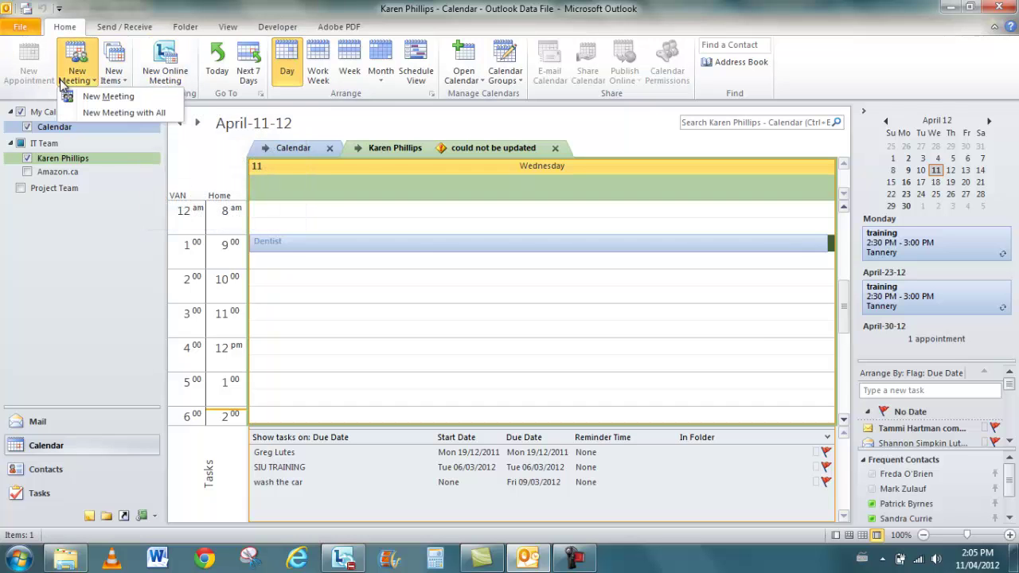
left_click(115, 80)
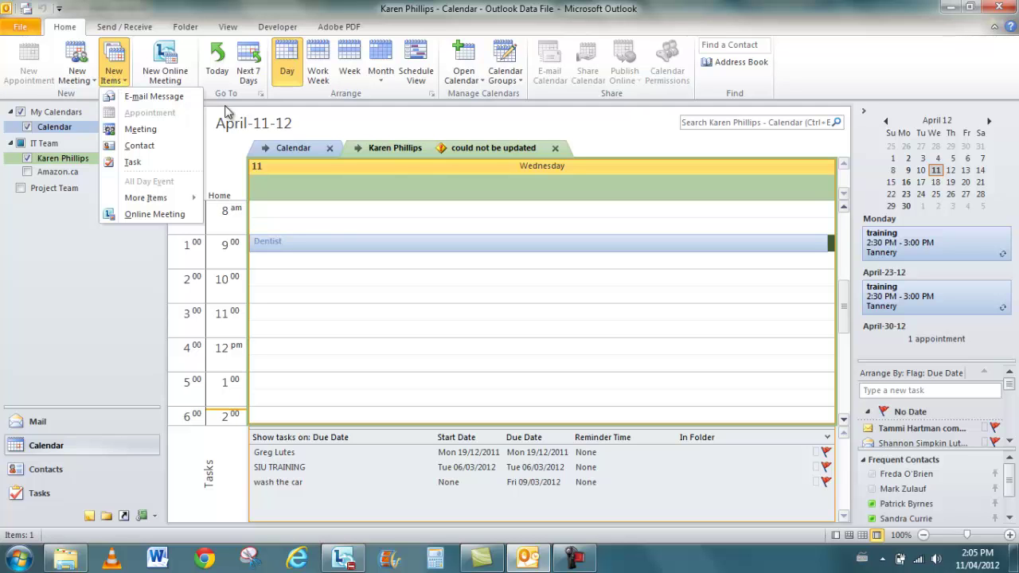
Display the calendar by day, work week, week and month, ending in Schedule View
left_click(281, 64)
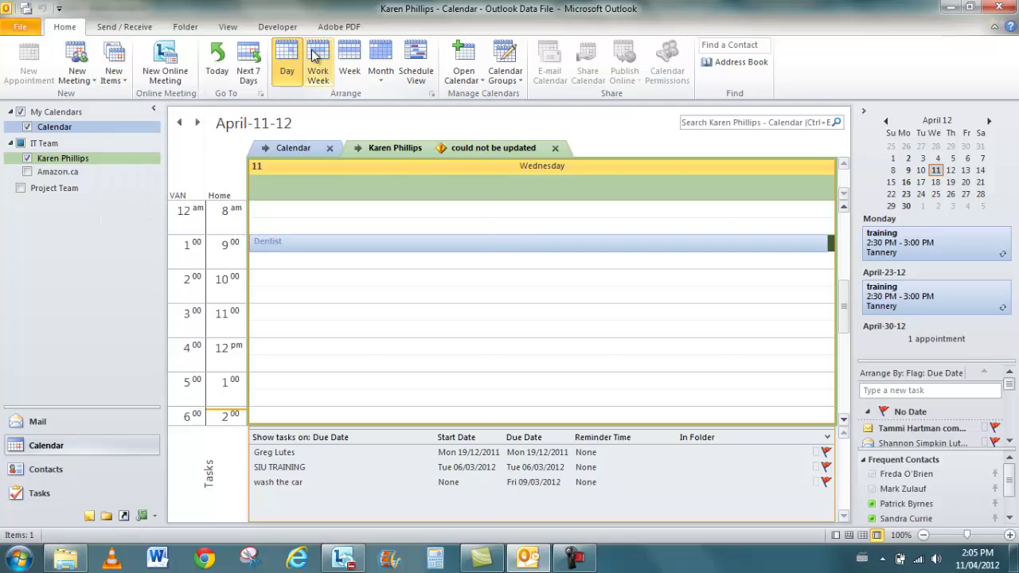
left_click(318, 60)
left_click(350, 60)
left_click(377, 67)
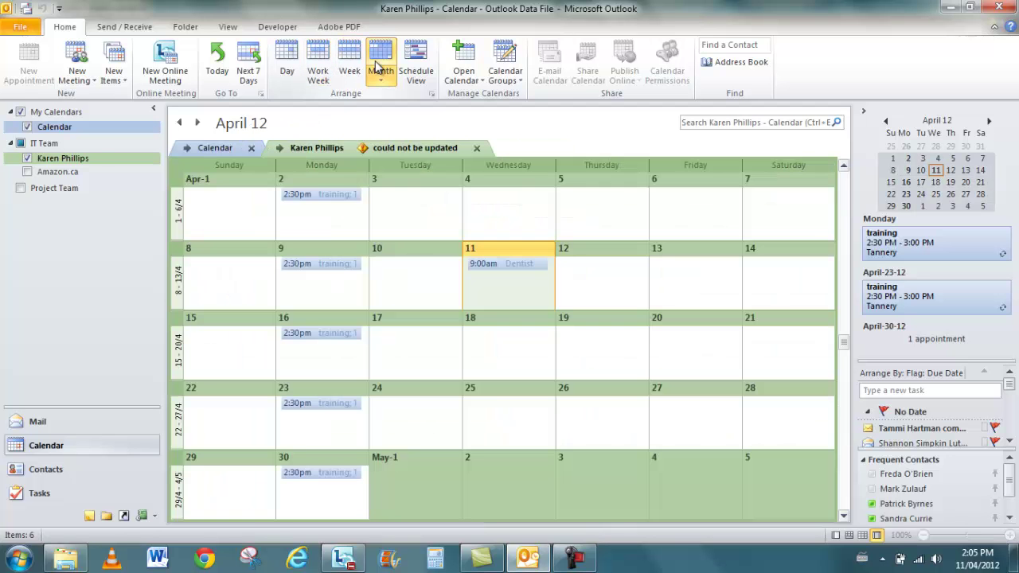
left_click(416, 70)
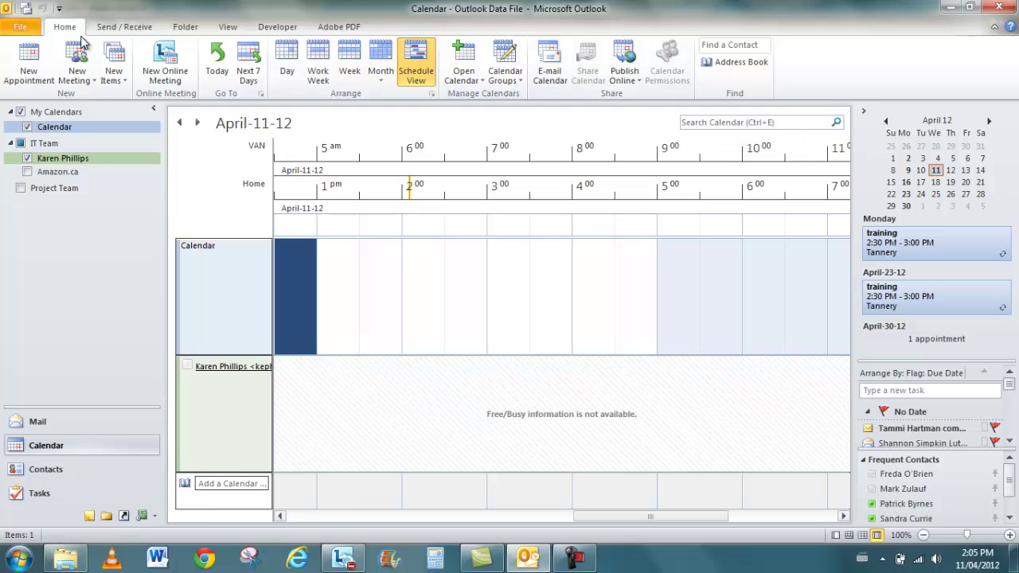
View the calendar's send/receive, folder, view and developer commands, ending back at its home commands
left_click(125, 29)
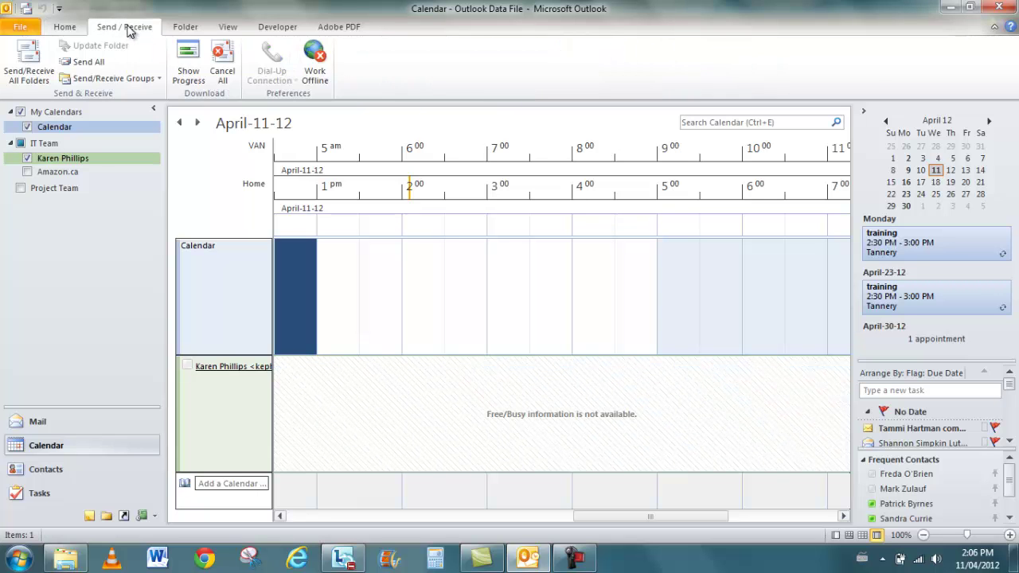
left_click(190, 32)
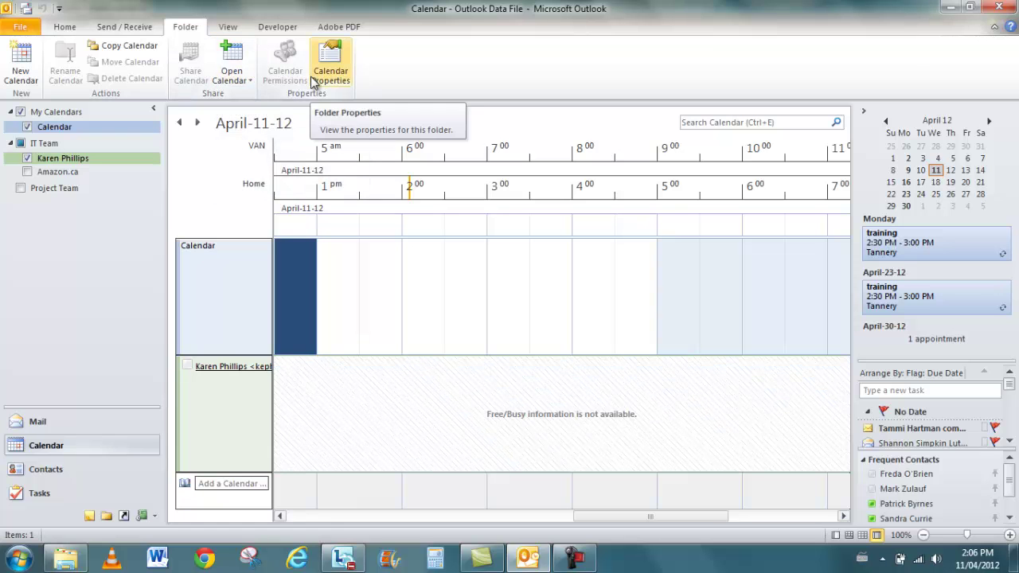
left_click(238, 32)
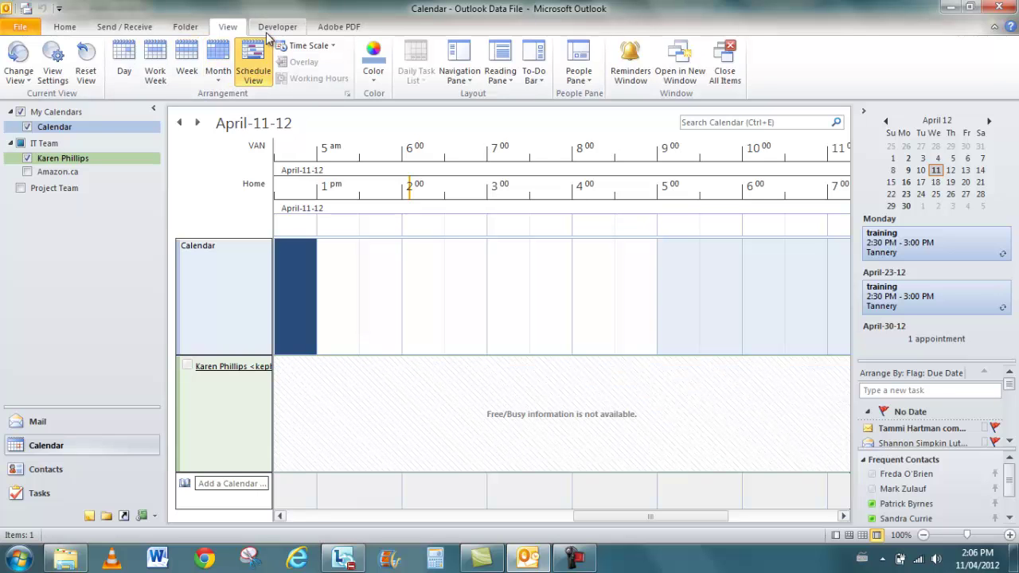
left_click(271, 29)
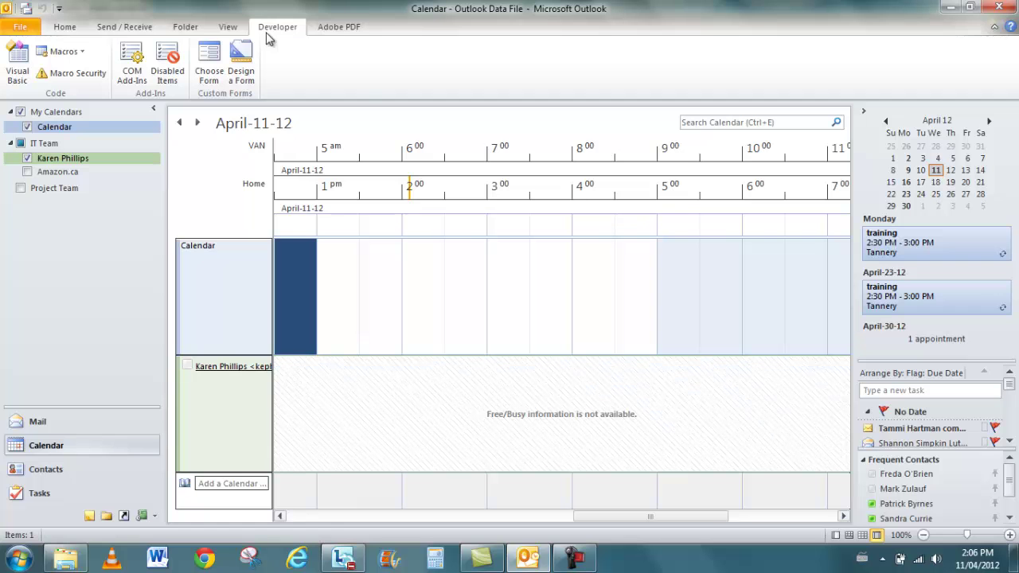
left_click(70, 29)
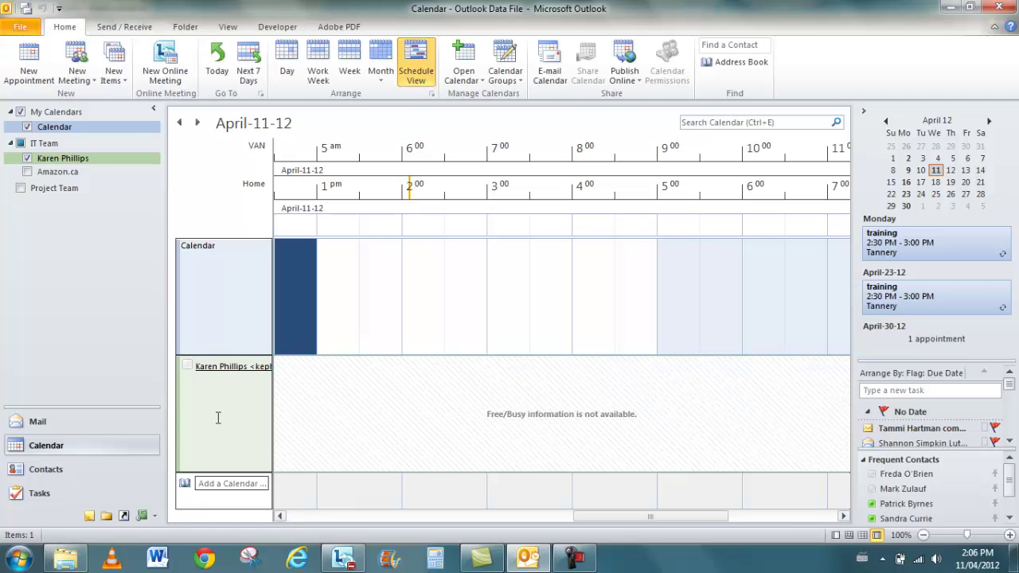
Switch to Contacts, view a blank new contact form and an existing contact's details, and close both forms
left_click(54, 470)
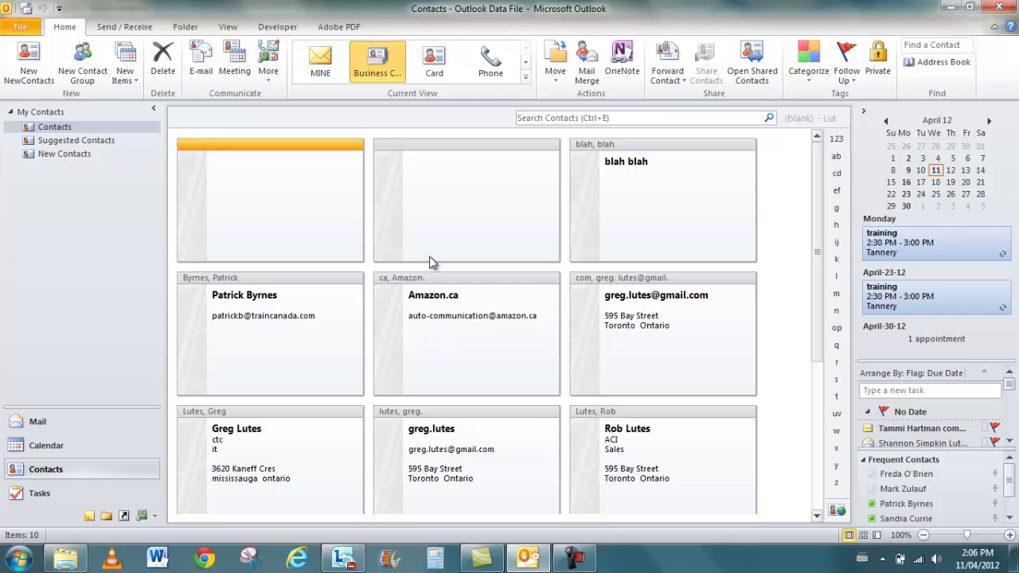
left_click(30, 60)
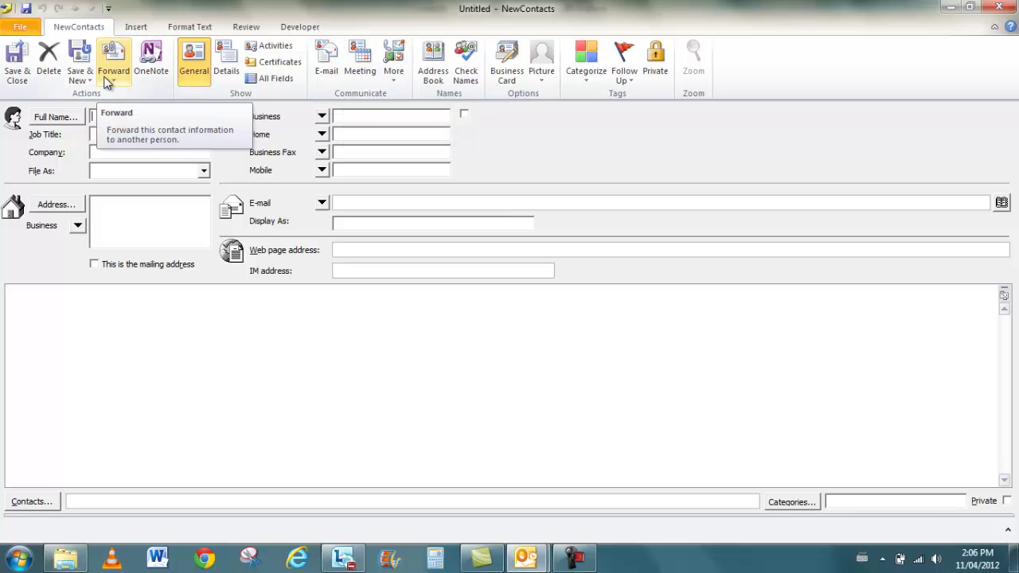
left_click(999, 7)
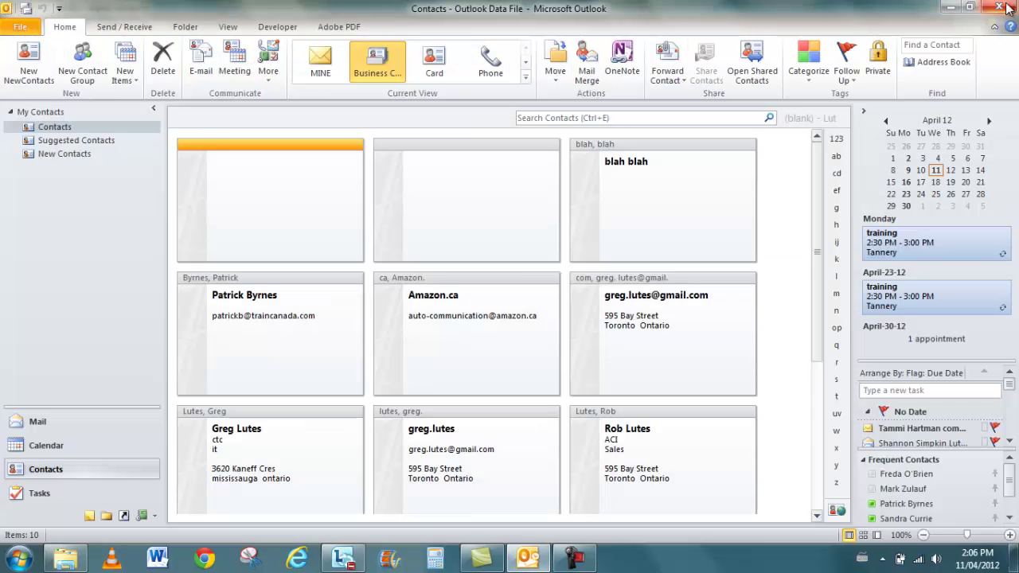
double_click(640, 306)
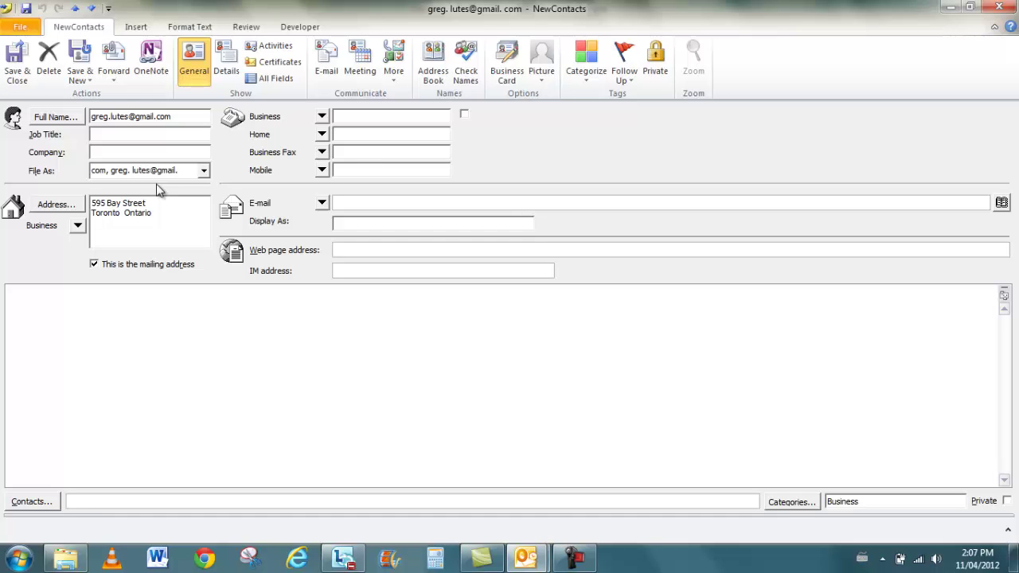
left_click(1015, 6)
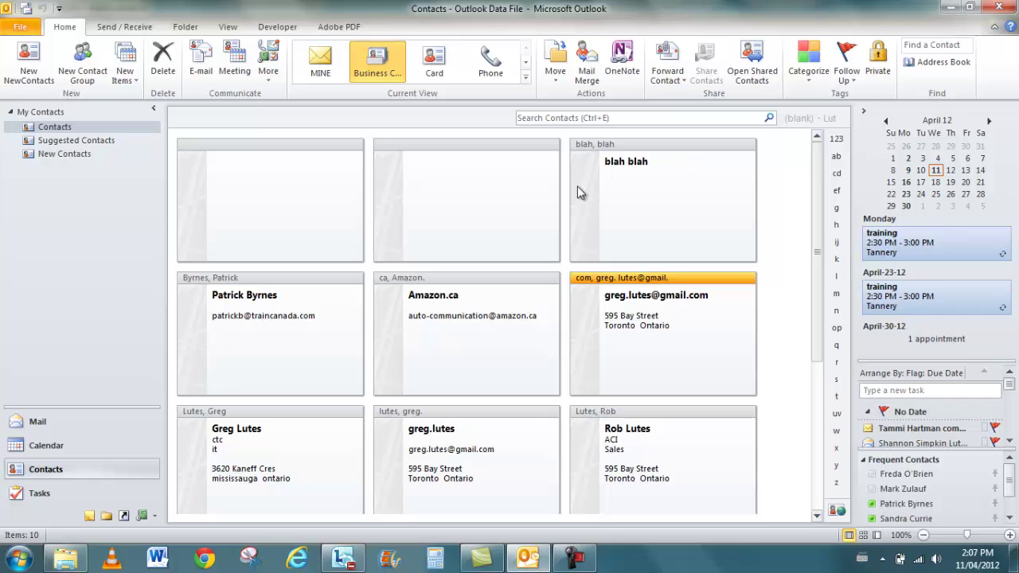
Switch to Tasks, view a blank new task form with its category and follow-up choices, and close it unsaved
left_click(36, 500)
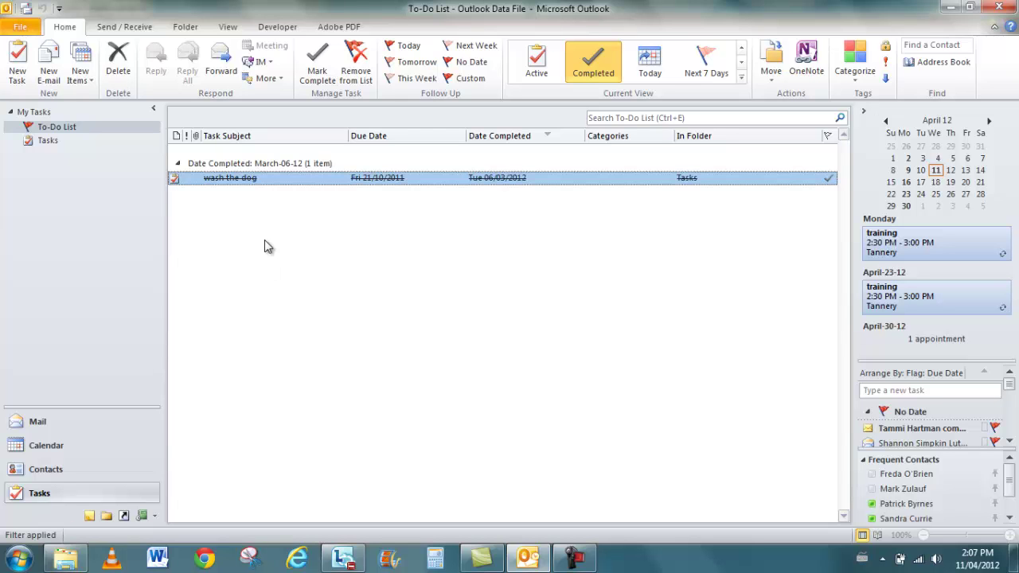
left_click(18, 60)
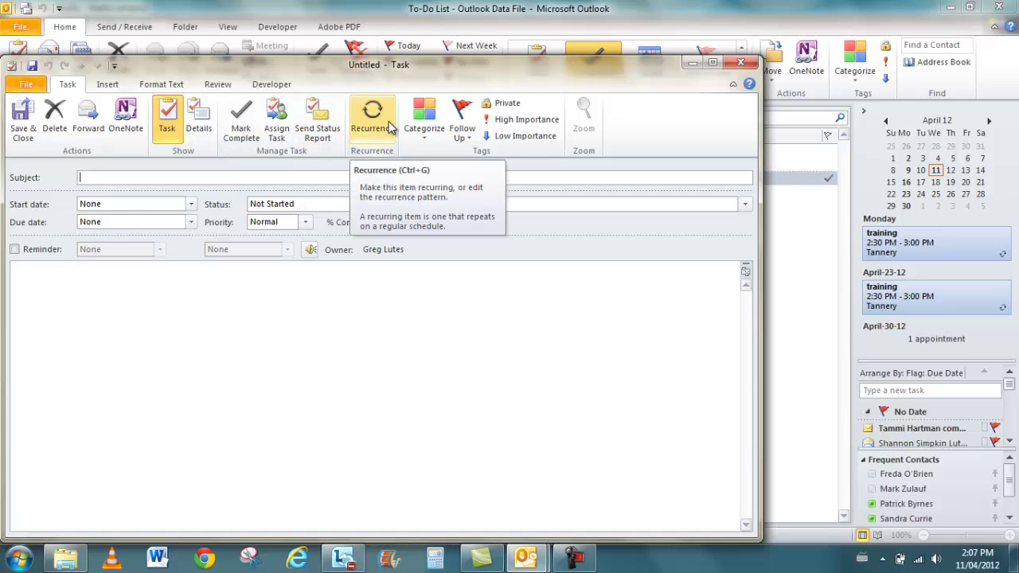
left_click(446, 148)
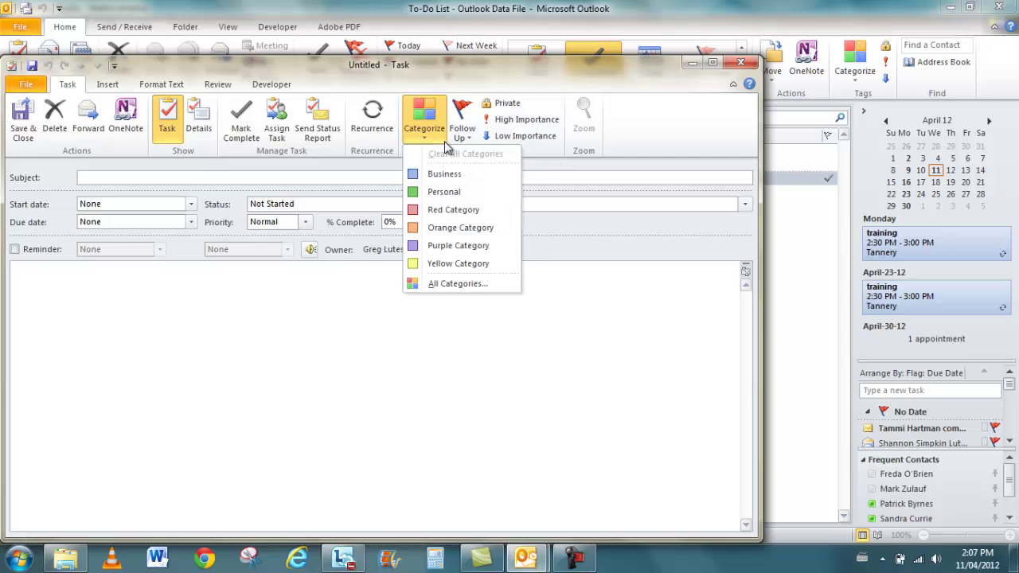
left_click(460, 142)
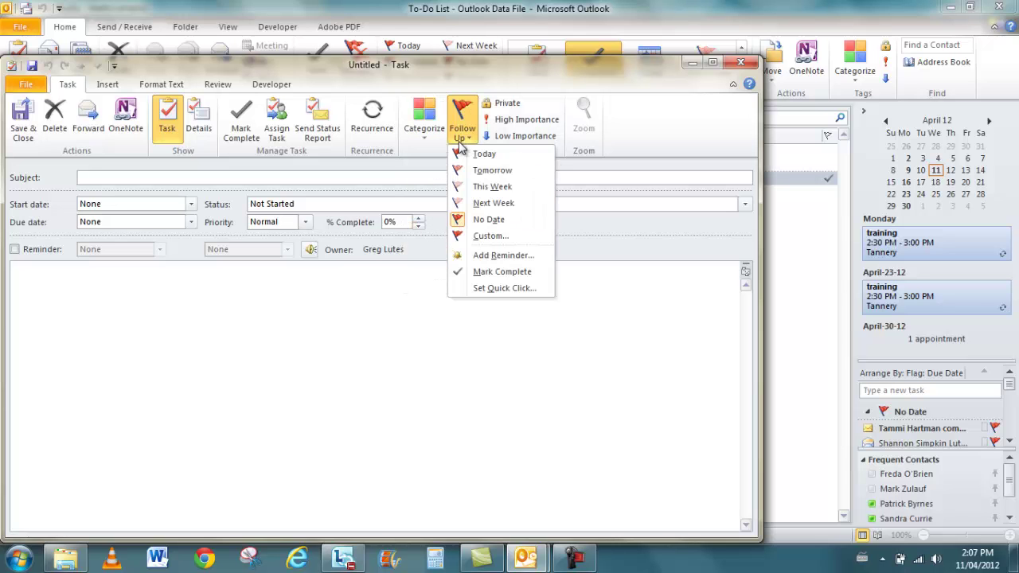
left_click(637, 125)
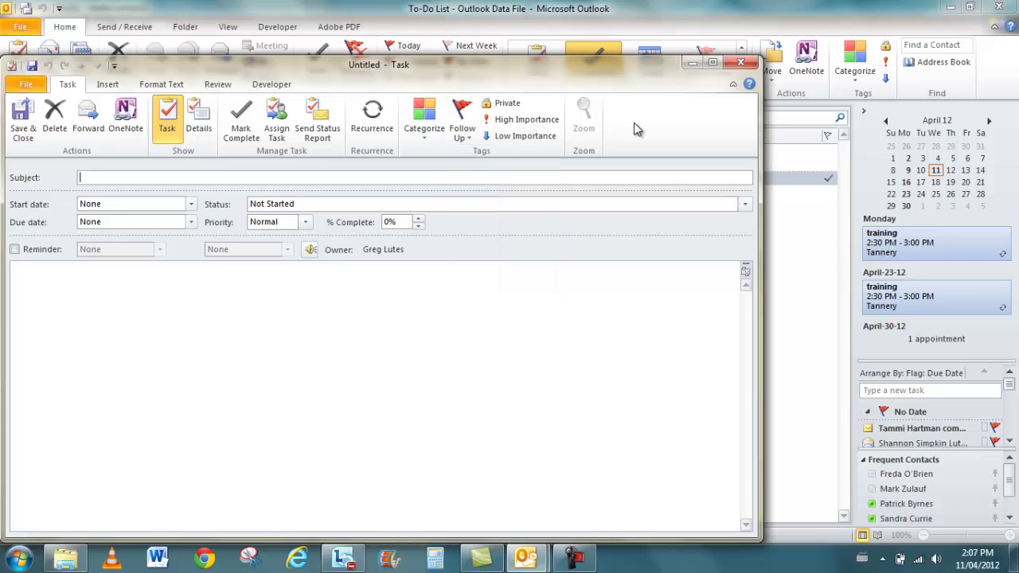
left_click(740, 62)
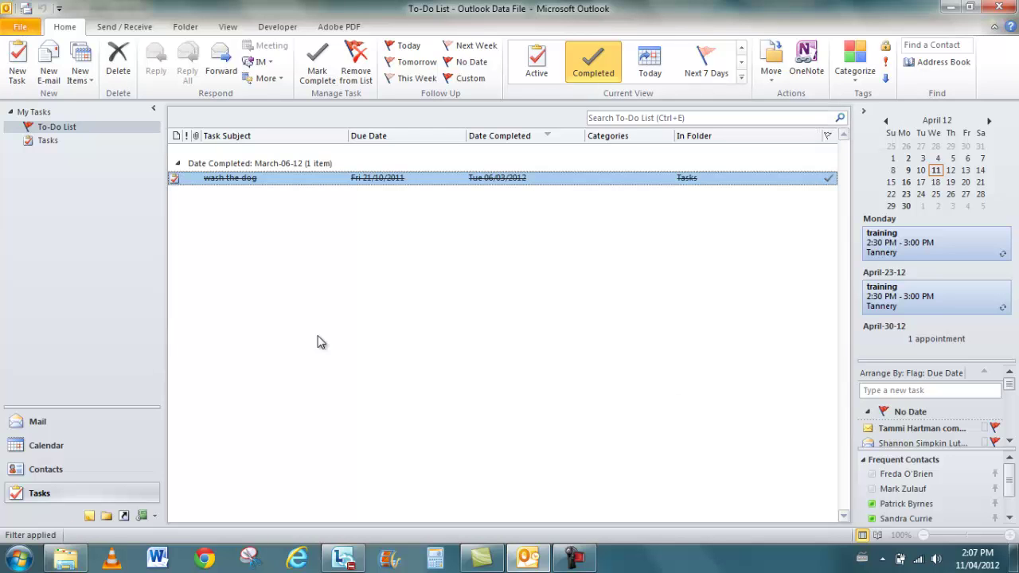
Show the full folder list, view the CNN.com feed under RSS Feeds, and return to the Inbox
left_click(101, 522)
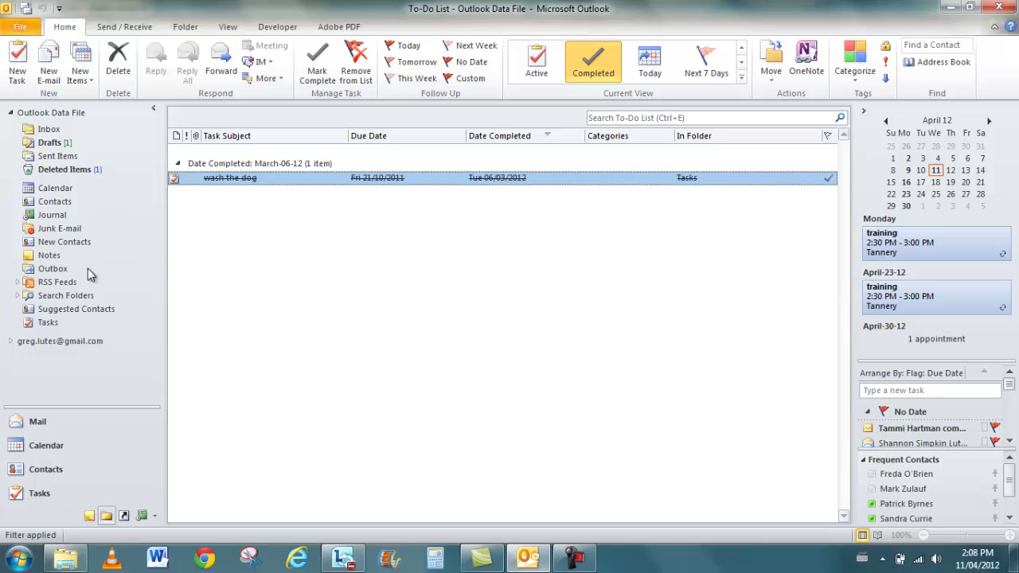
left_click(17, 283)
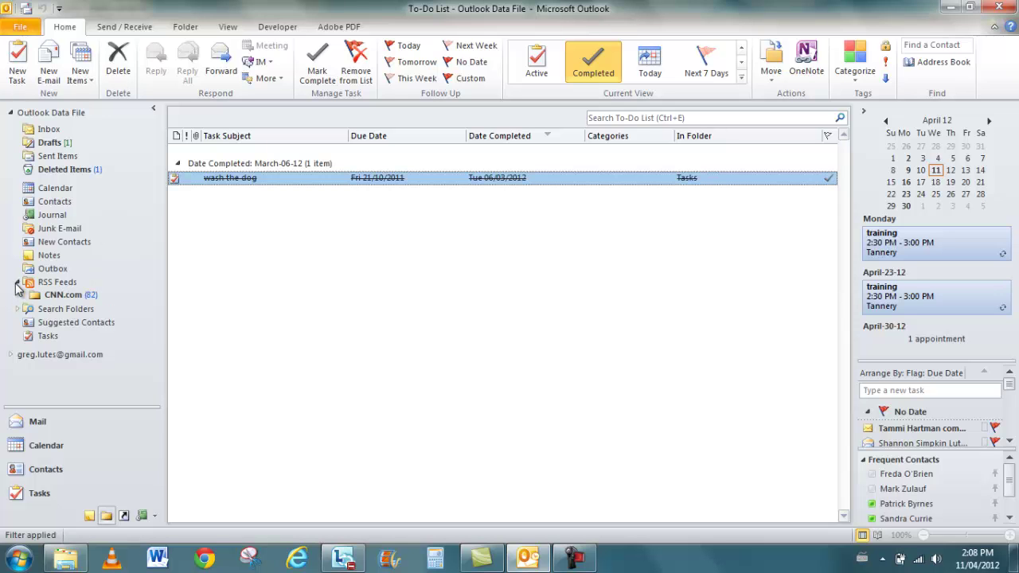
left_click(68, 296)
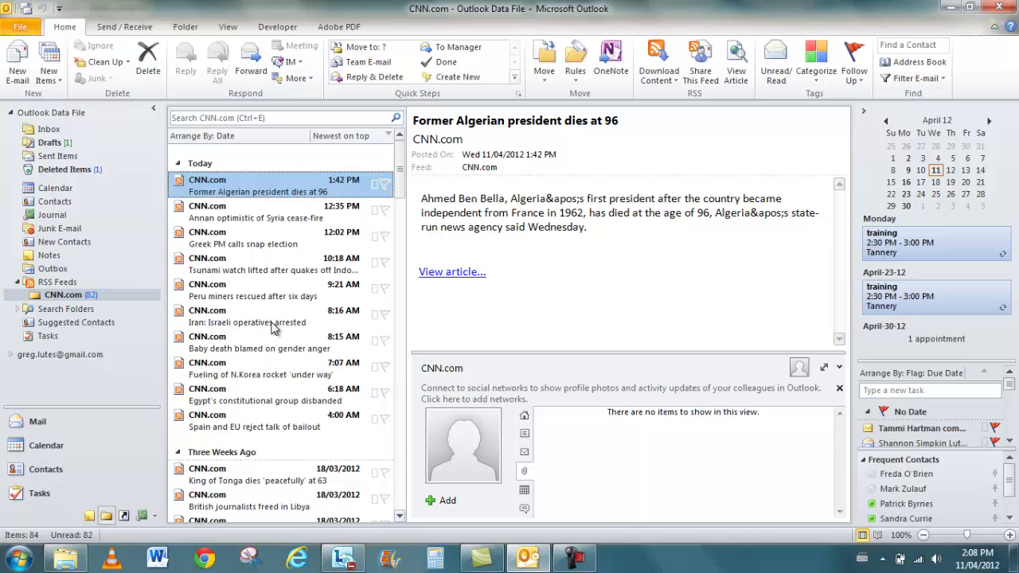
left_click(50, 129)
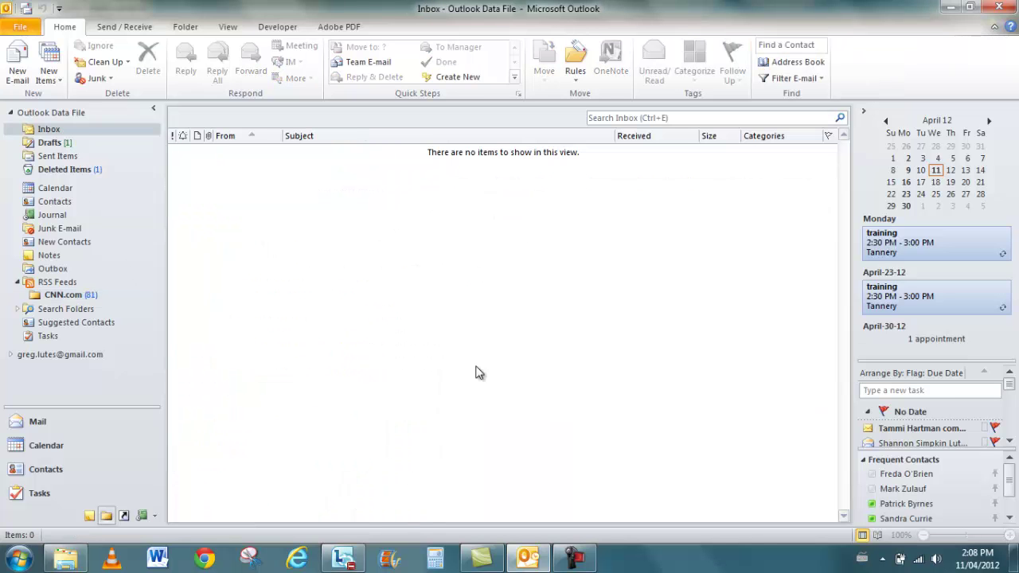